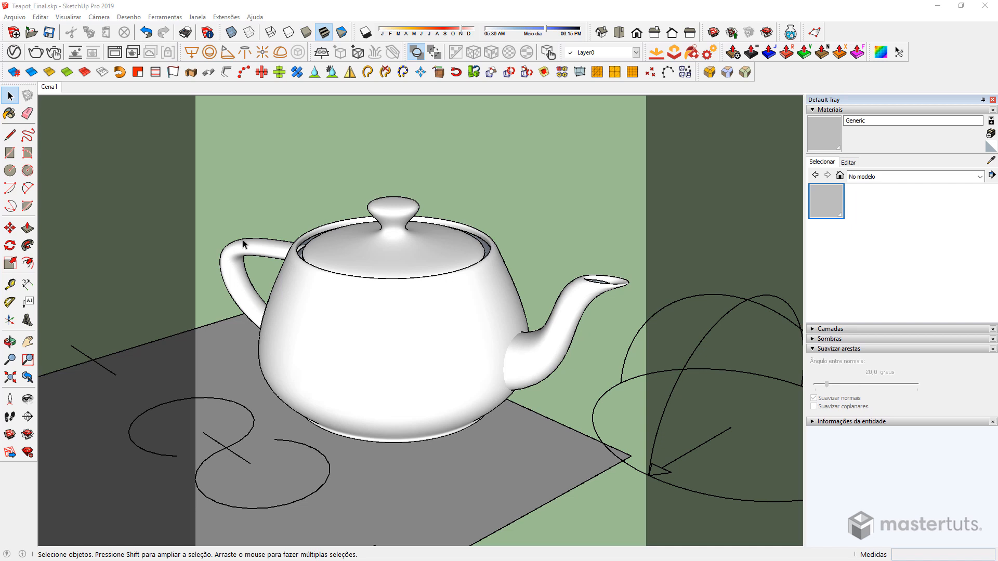
# Create a generic V-Ray material named 00_MT_Ouro with a black diffuse colour
pyautogui.click(14, 52)
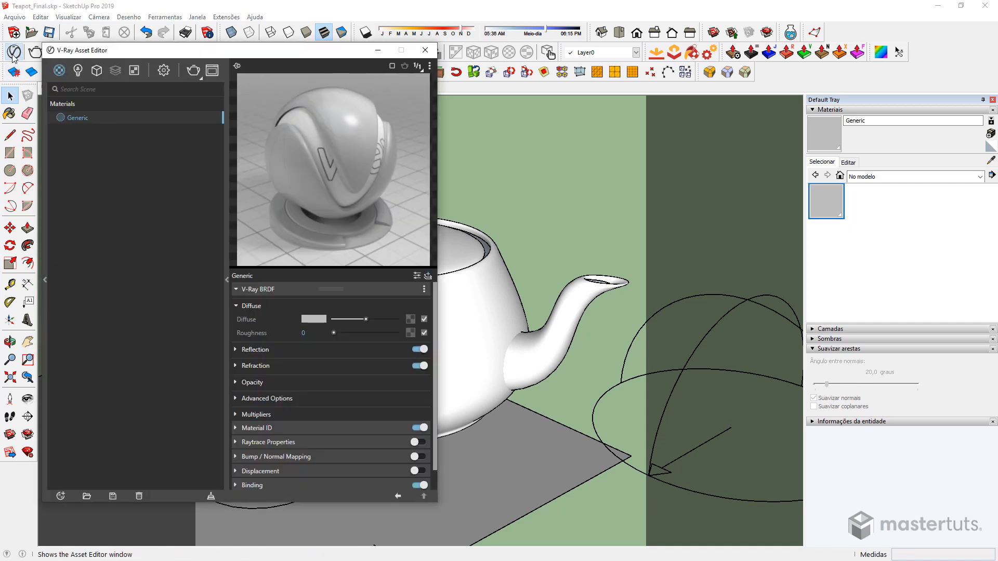
pyautogui.click(61, 496)
pyautogui.moveTo(73, 484)
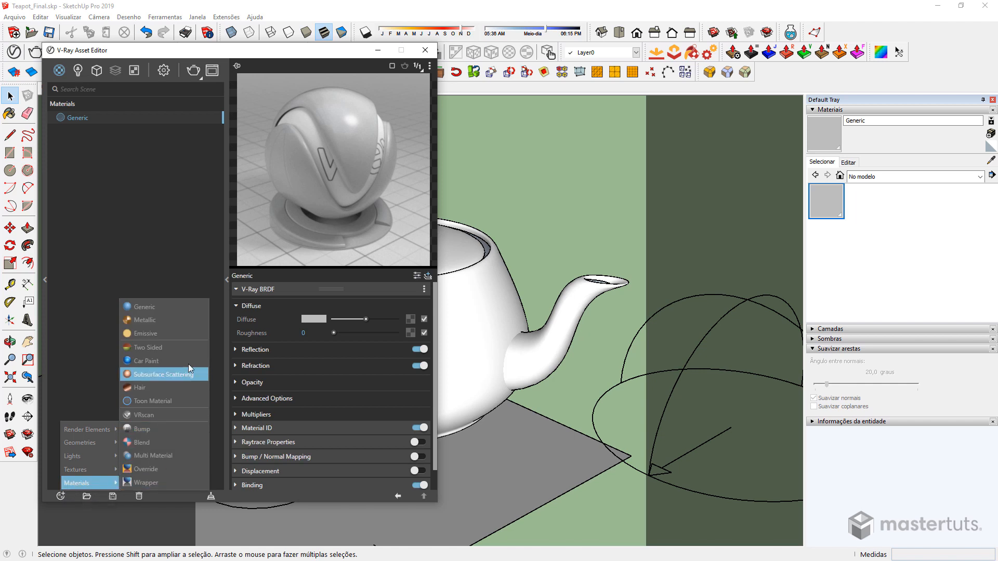
pyautogui.click(182, 311)
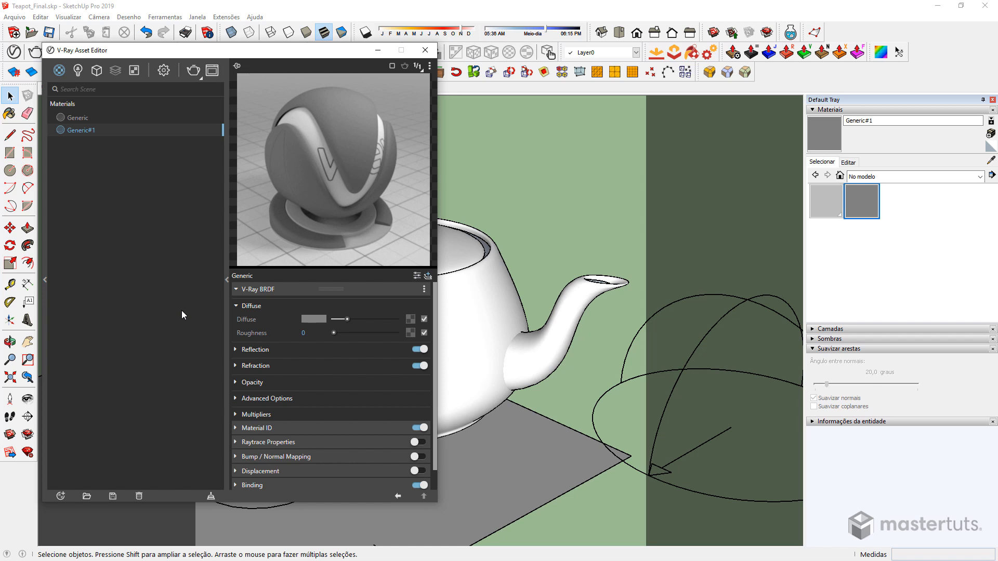
pyautogui.doubleClick(99, 131)
pyautogui.write('00_MT_Ouro')
pyautogui.press('Return')
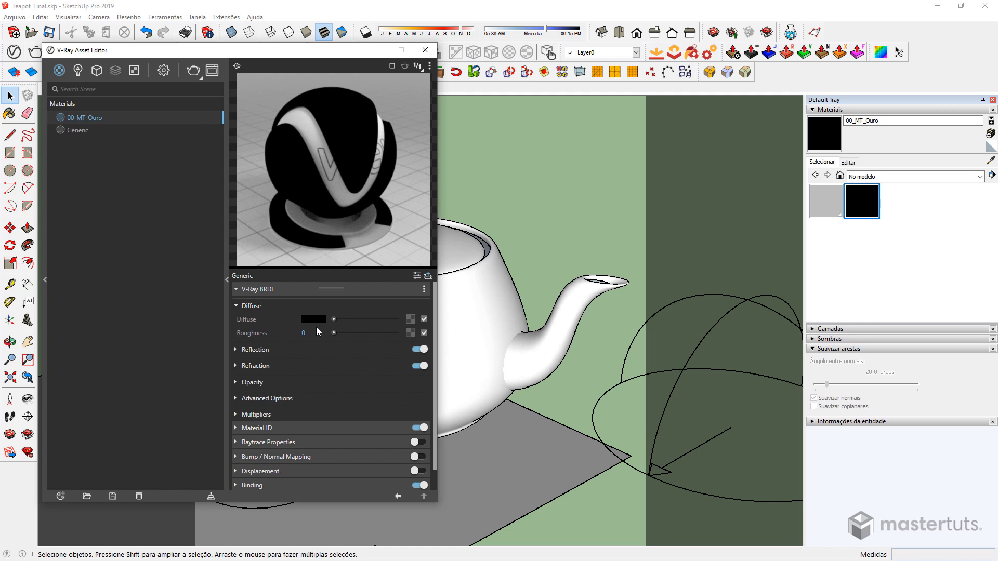
# Set the gold material's reflection colour to R 243, G 201, B 104 using the 0 to 255 range
pyautogui.click(235, 349)
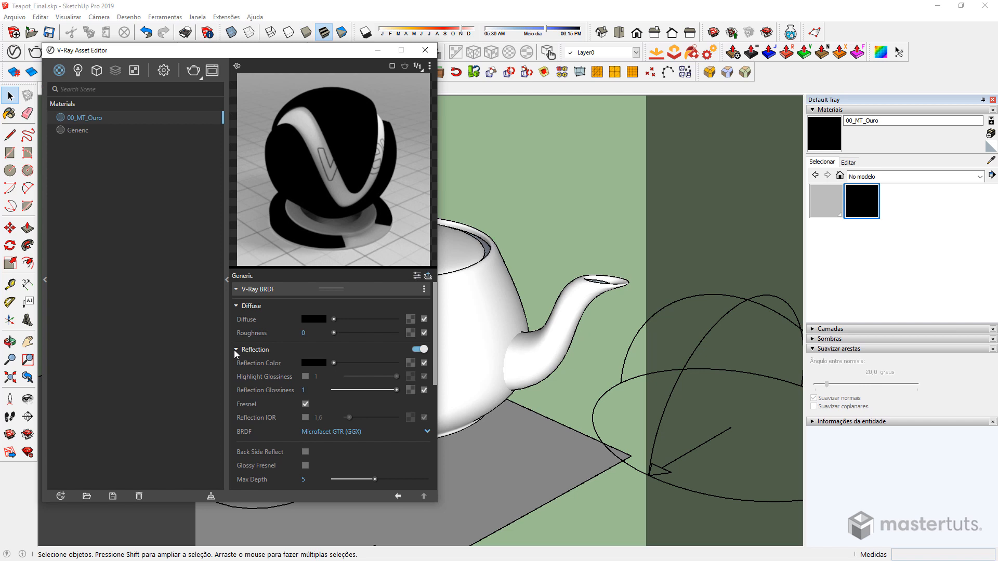
pyautogui.click(313, 362)
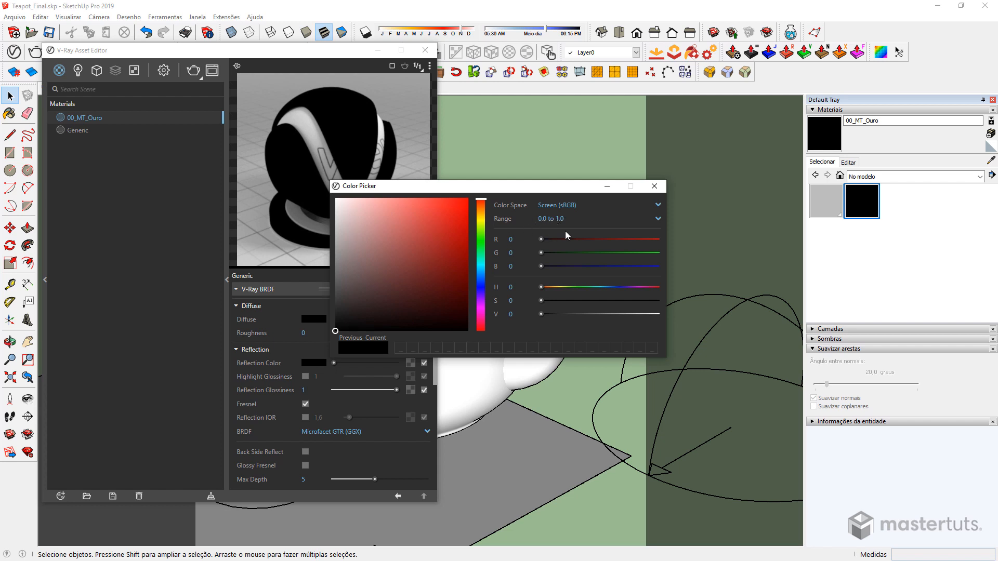
pyautogui.click(553, 220)
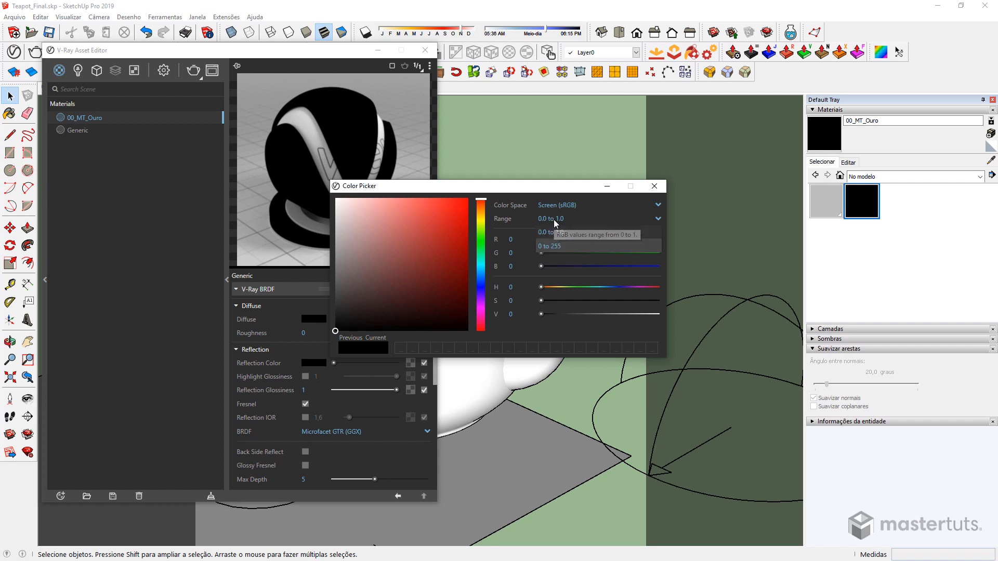
pyautogui.click(557, 248)
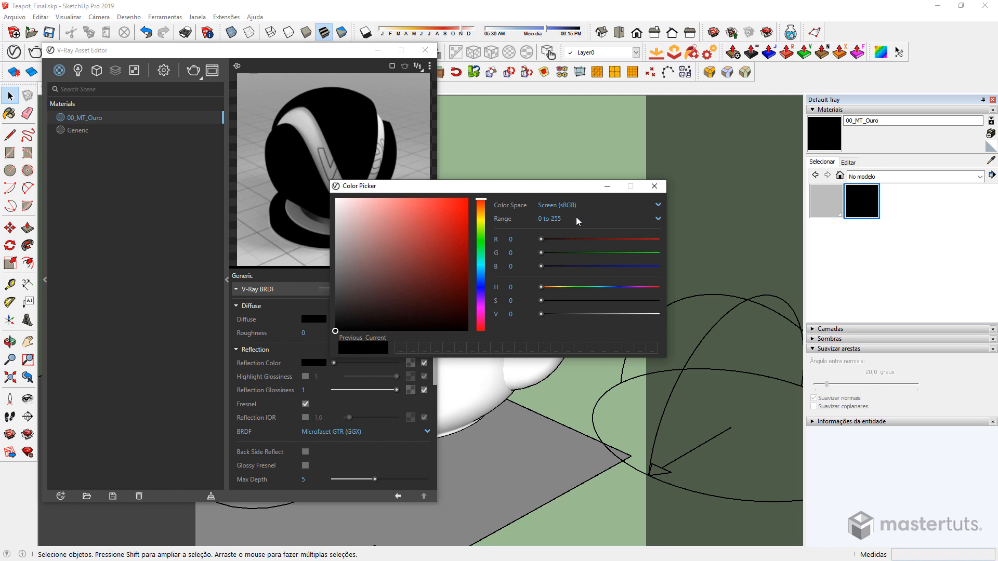
pyautogui.moveTo(522, 238); pyautogui.dragTo(503, 239)
pyautogui.doubleClick(516, 253)
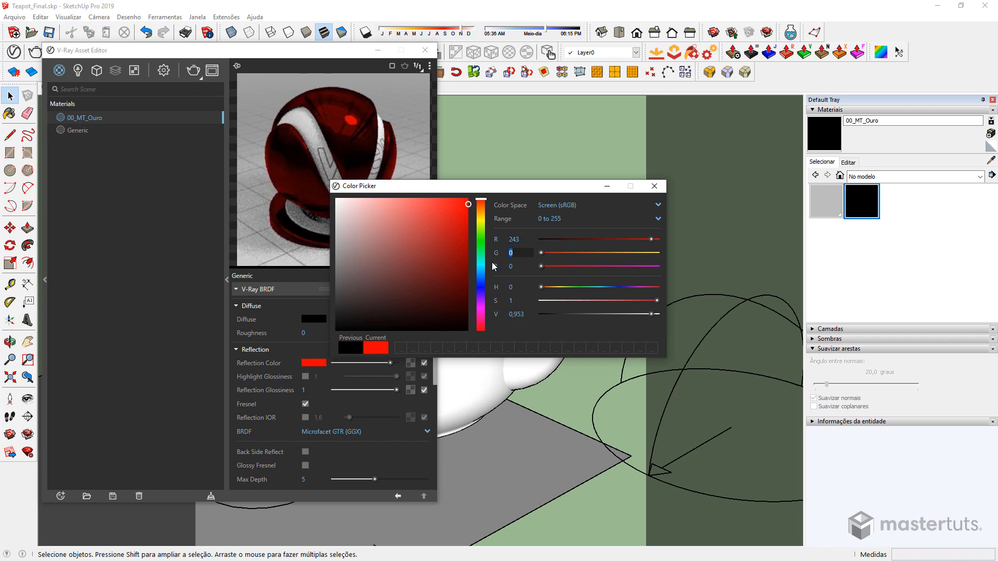
pyautogui.write('201')
pyautogui.moveTo(520, 267); pyautogui.dragTo(503, 270)
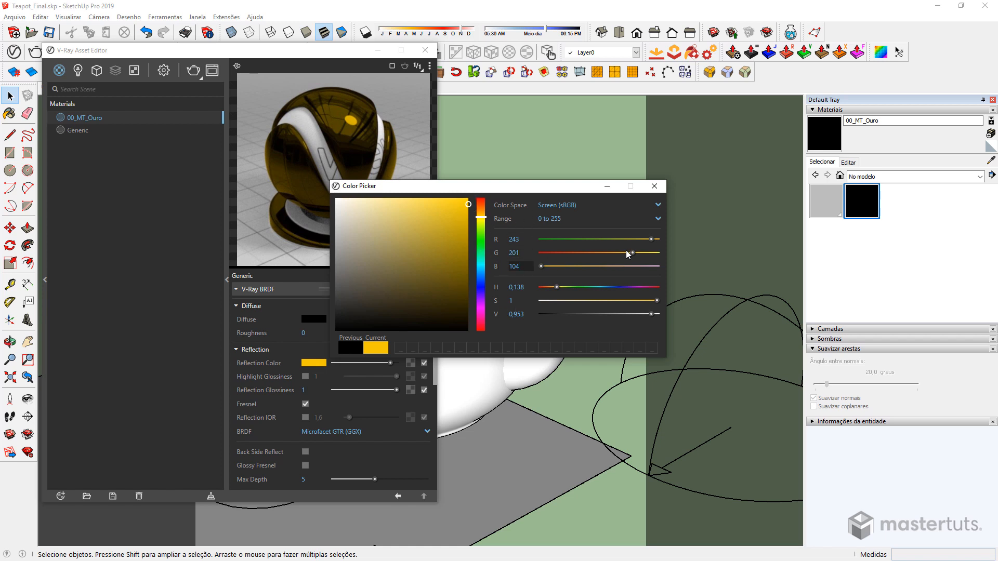
pyautogui.click(654, 186)
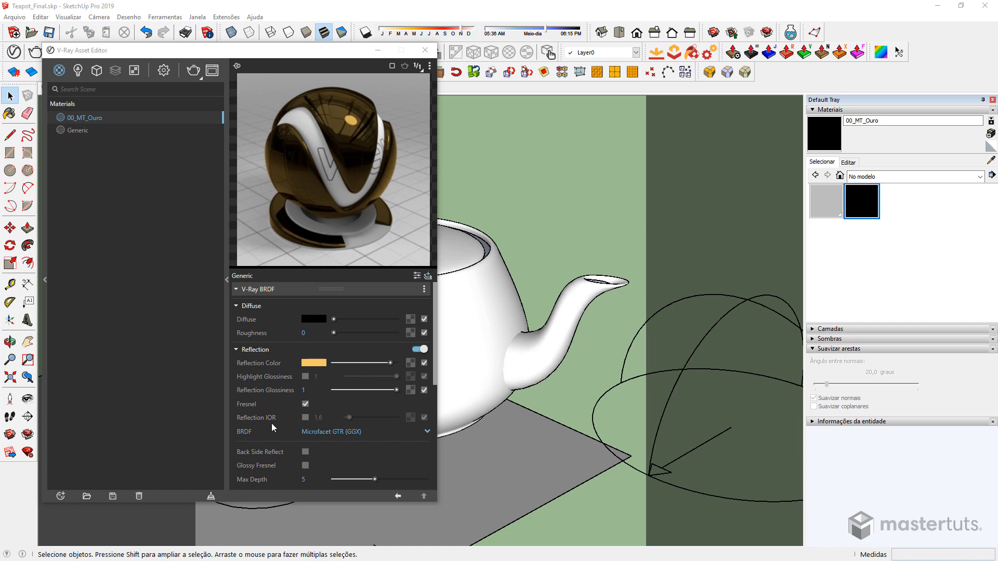
# Disable Fresnel on the 00_MT_Ouro material and paint the teapot with it
pyautogui.click(305, 404)
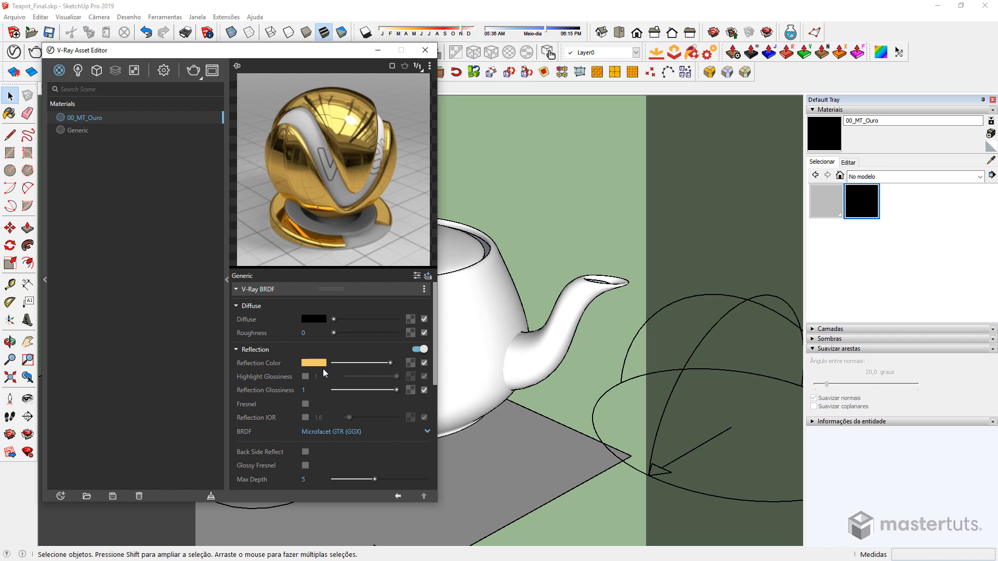
pyautogui.click(827, 132)
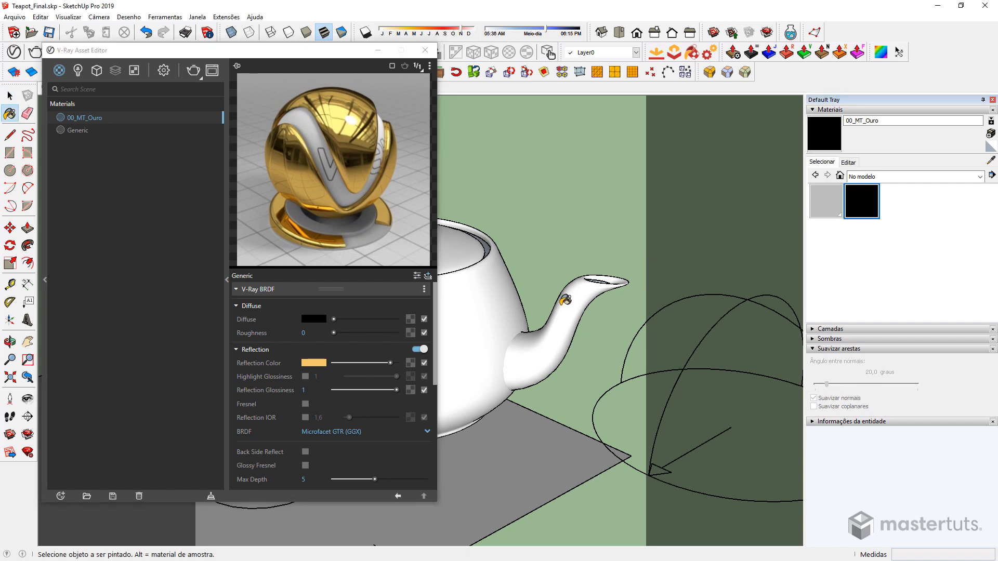
pyautogui.click(493, 267)
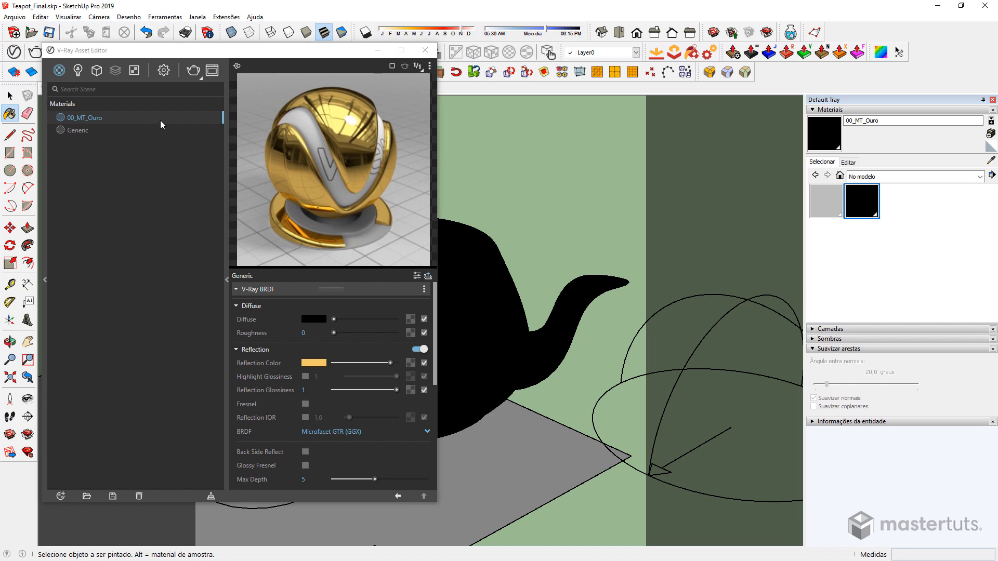
# Render the teapot and save the image to the frame buffer history, closing the frame buffer
pyautogui.click(194, 76)
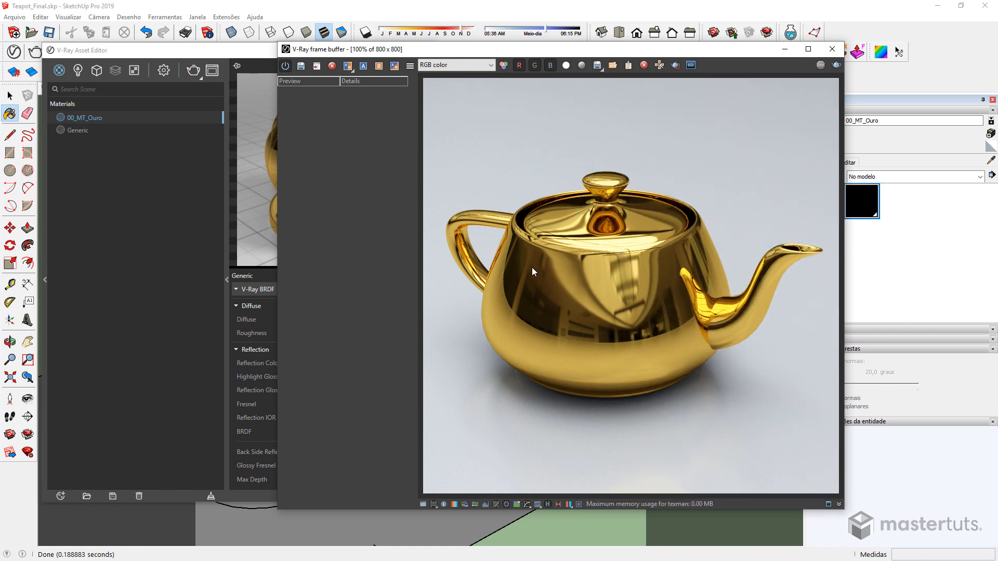
pyautogui.click(301, 67)
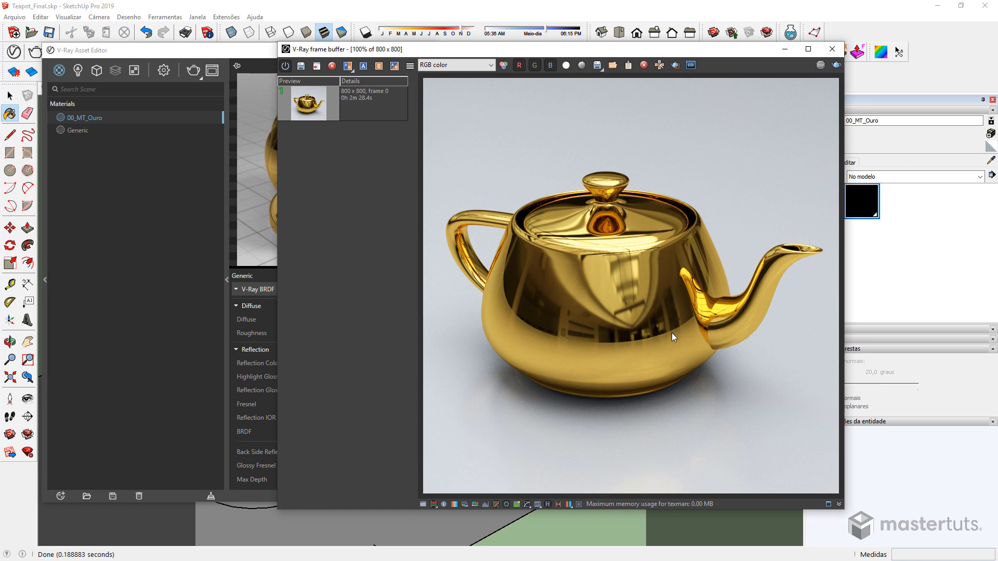
pyautogui.click(834, 48)
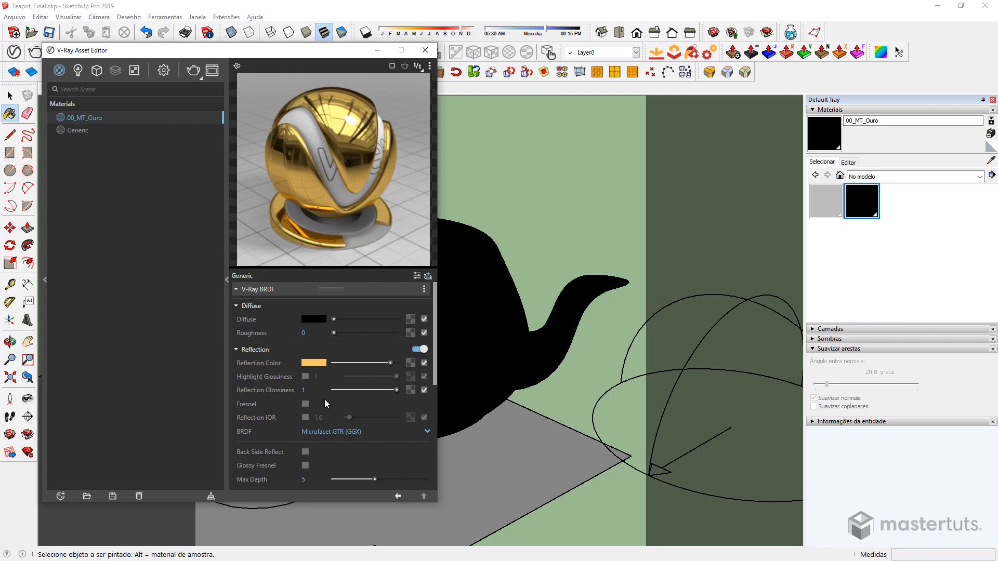
# Turn Fresnel back on for the gold material and enable its separate Reflection IOR
pyautogui.click(305, 404)
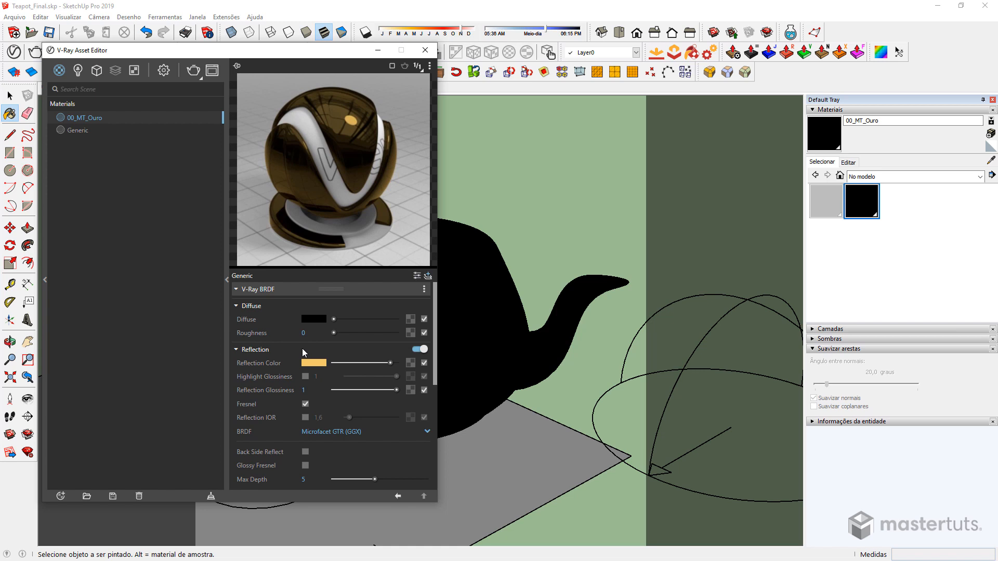
pyautogui.click(306, 418)
pyautogui.scroll(-4, 324, 413)
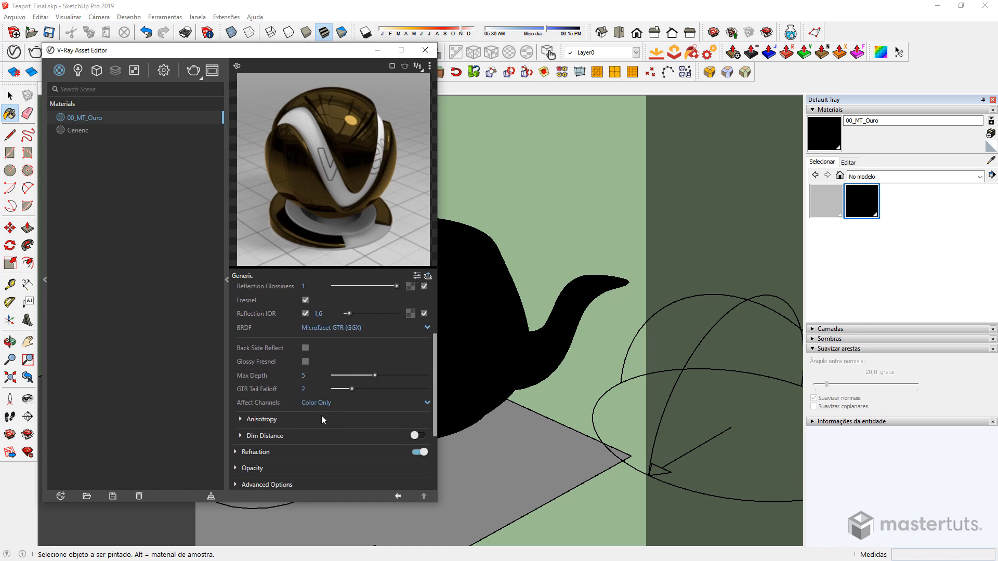
pyautogui.scroll(-2, 276, 420)
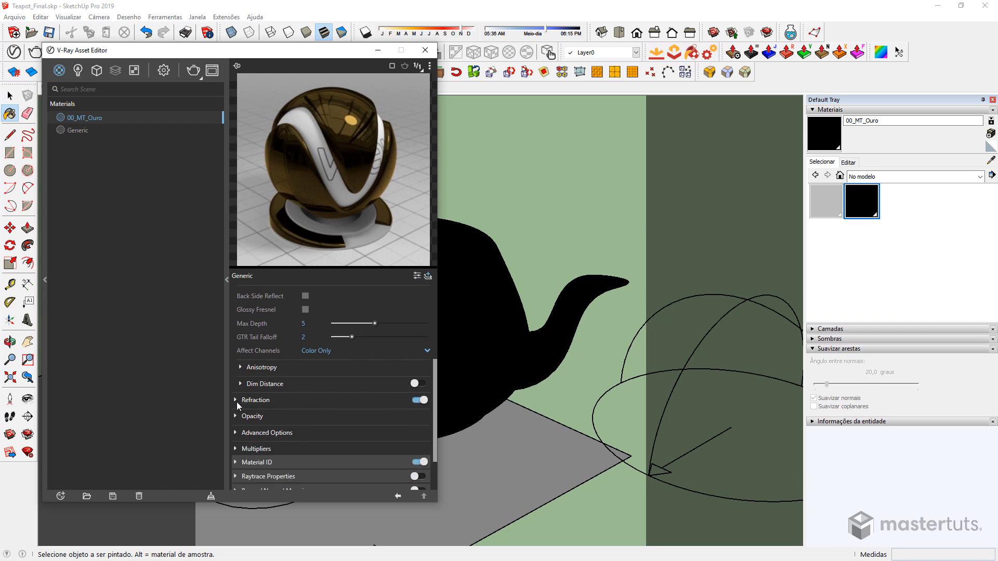
pyautogui.click(236, 400)
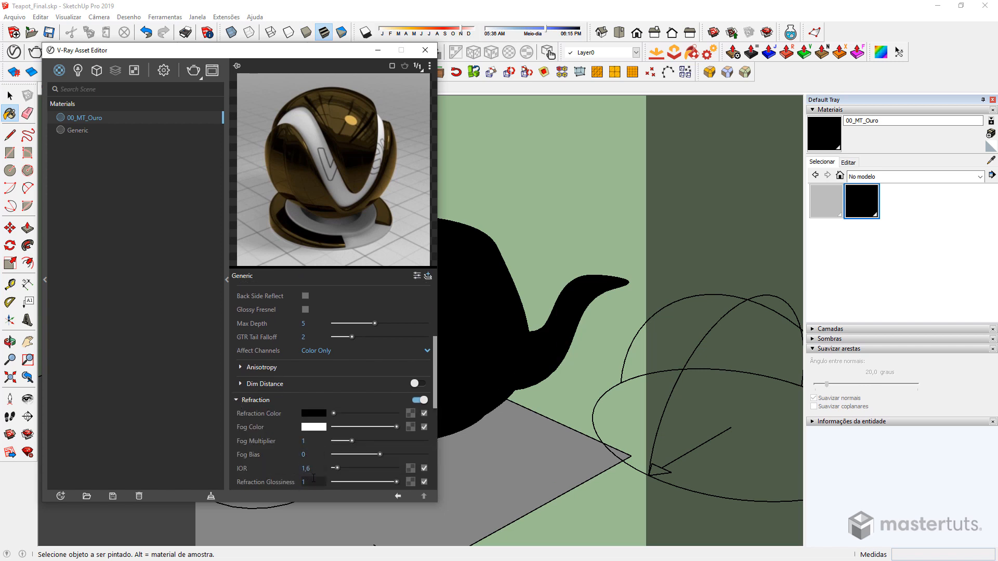
pyautogui.scroll(2, 314, 416)
pyautogui.scroll(2, 313, 411)
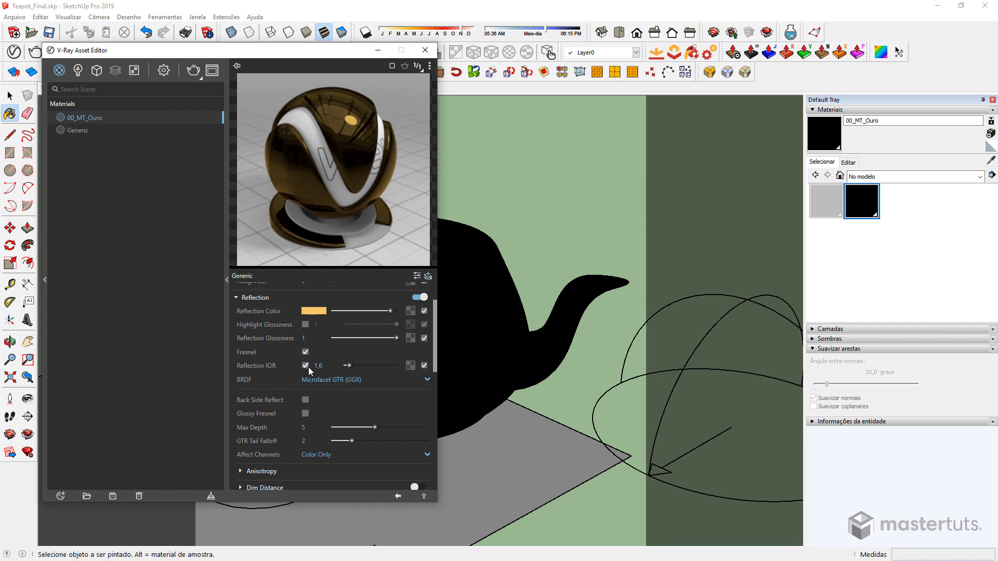
pyautogui.scroll(-4, 344, 395)
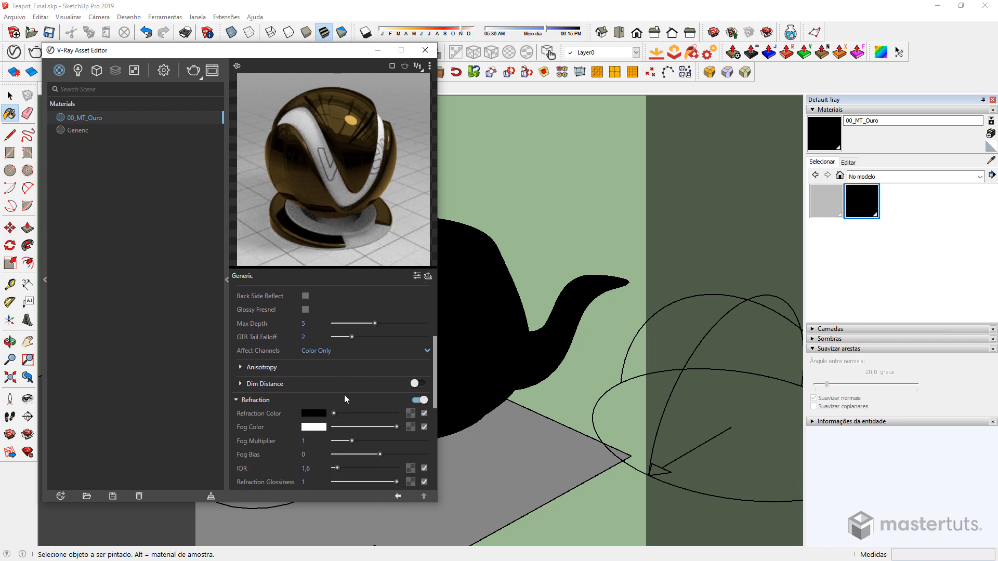
pyautogui.scroll(-2, 344, 395)
pyautogui.doubleClick(311, 416)
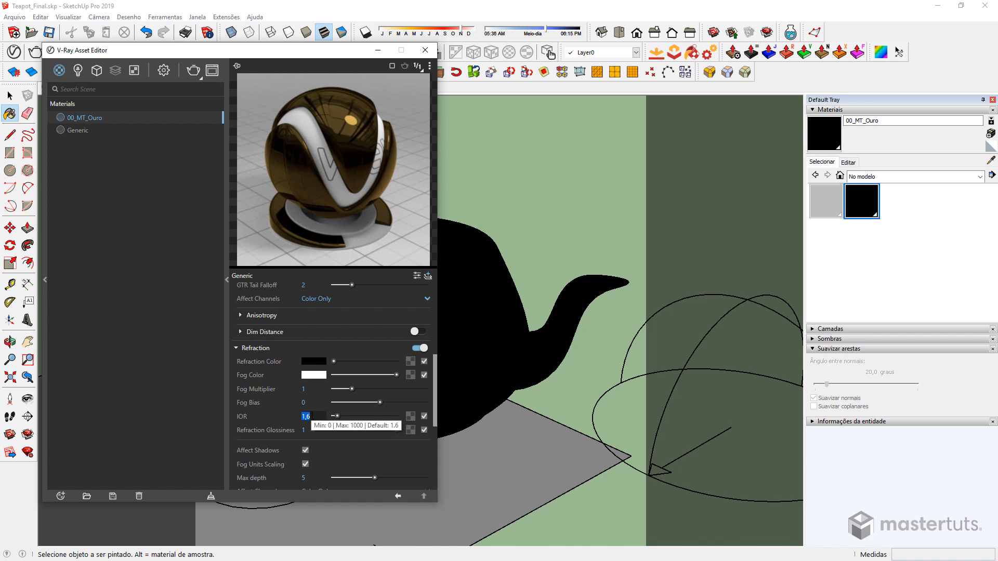
pyautogui.write('1,62')
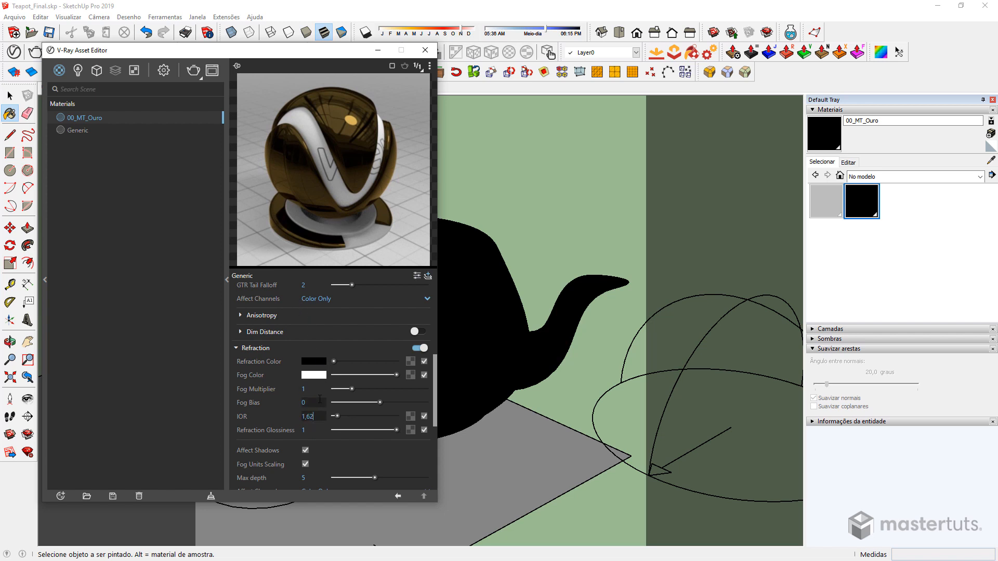
pyautogui.press('Escape')
pyautogui.scroll(3, 339, 352)
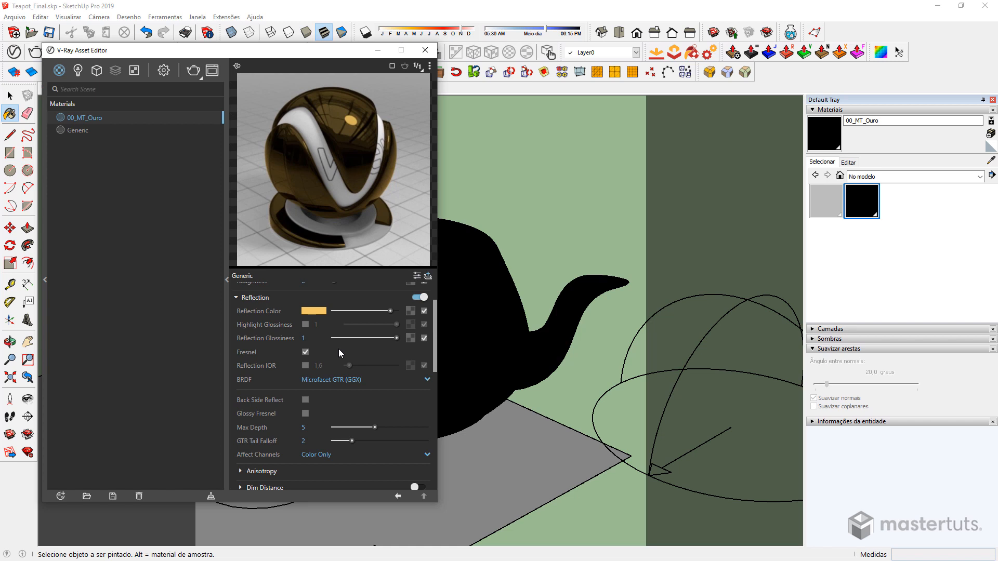
# Enable the gold material's Reflection IOR and set it to 30
pyautogui.click(305, 365)
pyautogui.click(318, 366)
pyautogui.write('30')
pyautogui.press('Return')
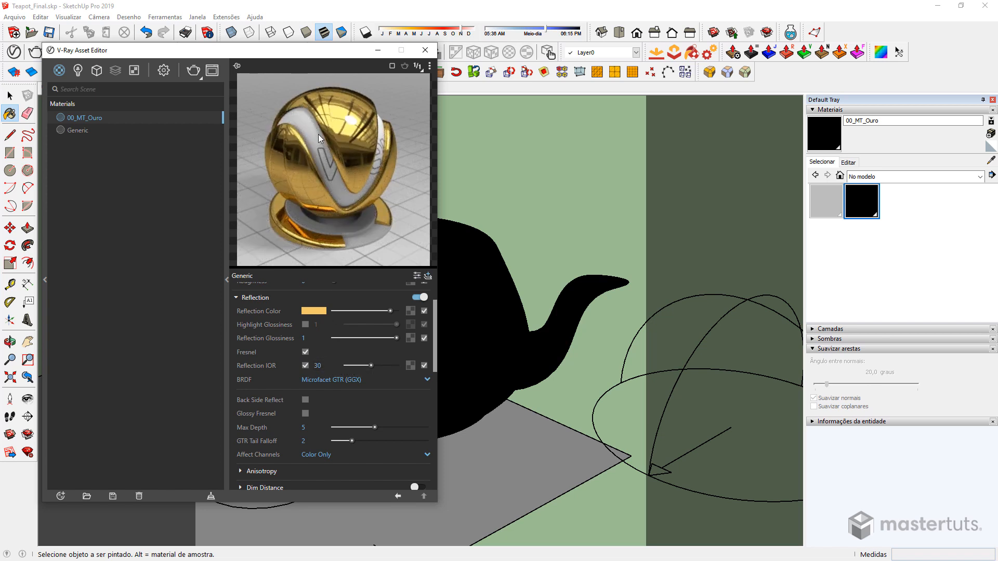
# Render the teapot with the Fresnel-enabled material and store this second image in the render history
pyautogui.click(193, 72)
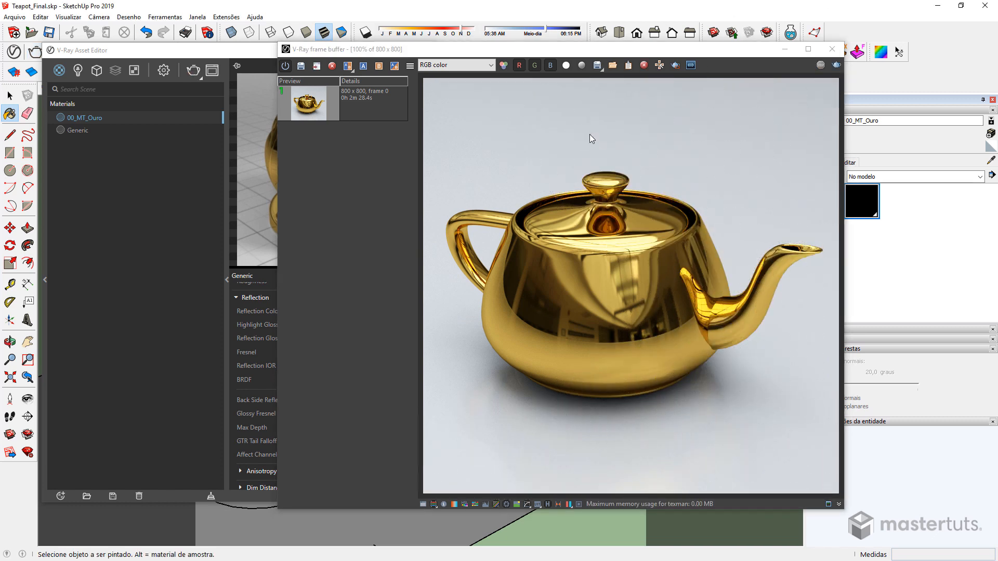
pyautogui.click(301, 65)
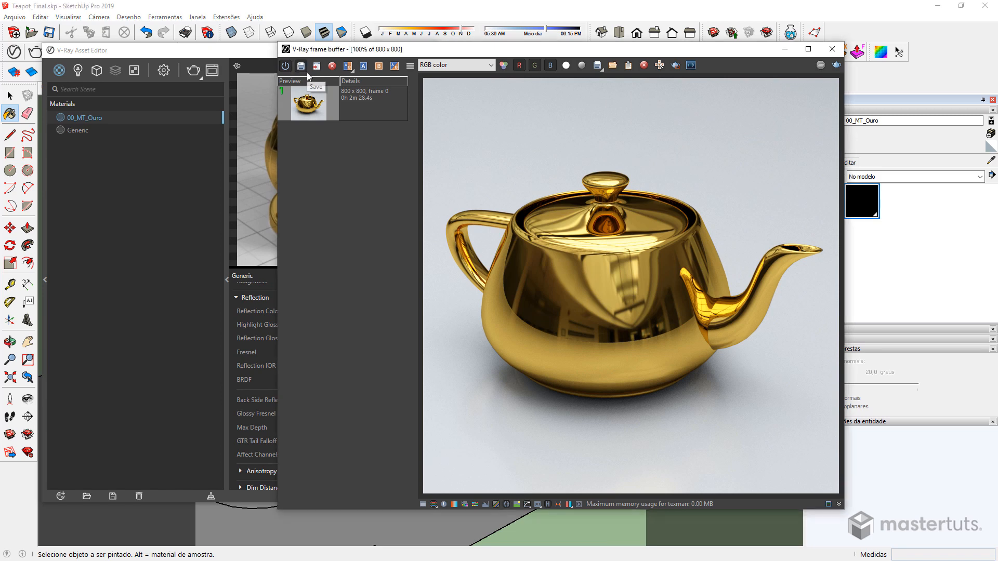
# Assign the newer teapot render as image A and the earlier render as image B for comparison
pyautogui.click(322, 107)
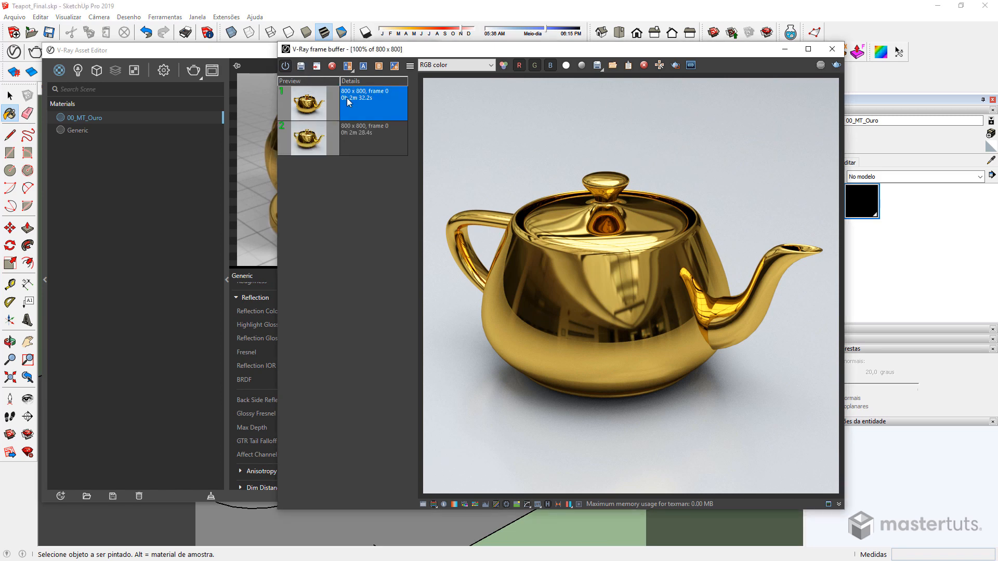
pyautogui.click(363, 67)
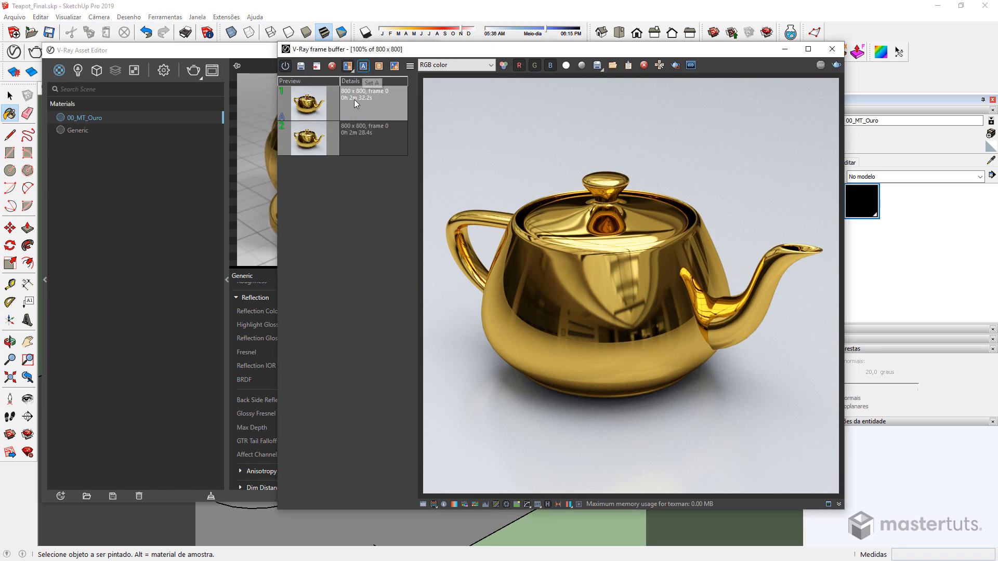
pyautogui.click(311, 138)
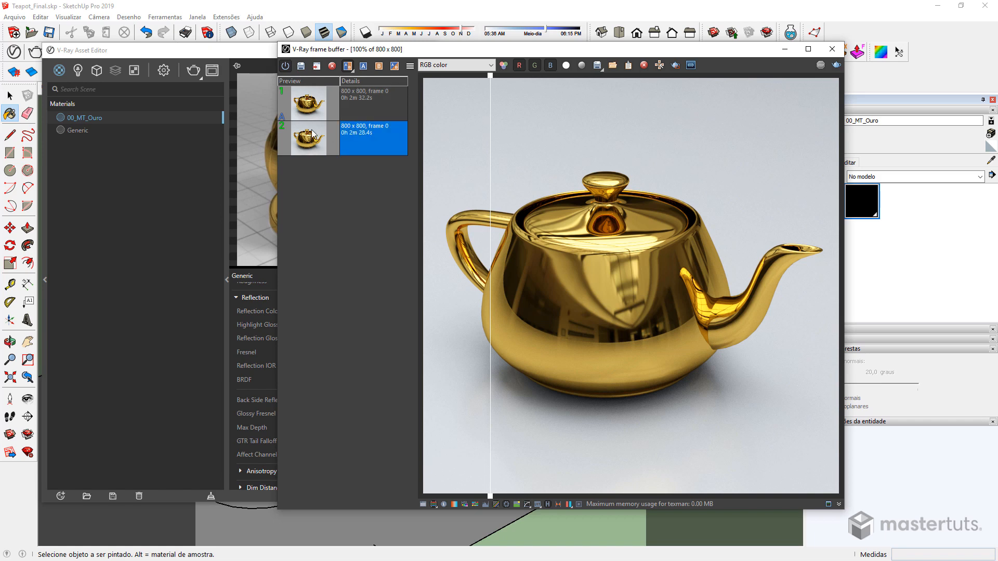
pyautogui.click(379, 66)
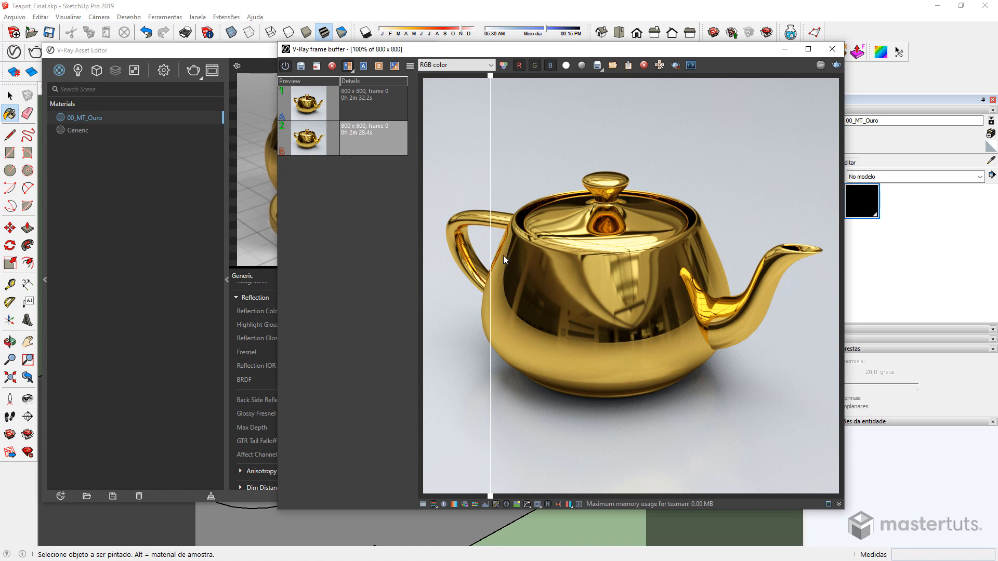
# Compare the two gold renders by sweeping the A/B divider across the teapot, including at 200% zoom
pyautogui.moveTo(487, 93); pyautogui.dragTo(711, 214)
pyautogui.scroll(1, 709, 302)
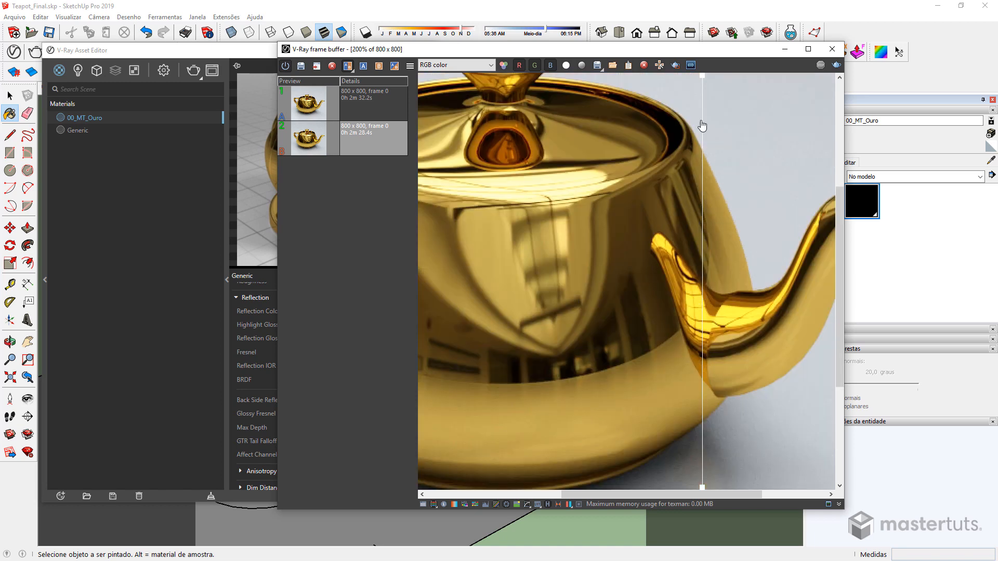
pyautogui.moveTo(704, 82); pyautogui.dragTo(572, 292)
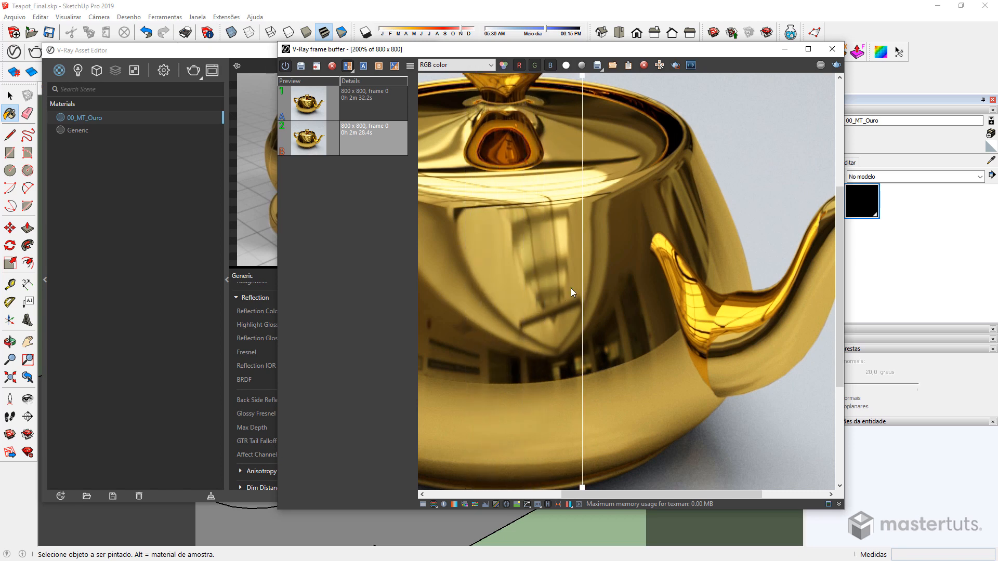
# Compare the two gold renders near the base of the teapot's spout with the A/B divider, and return the view to 100% zoom
pyautogui.click(348, 109)
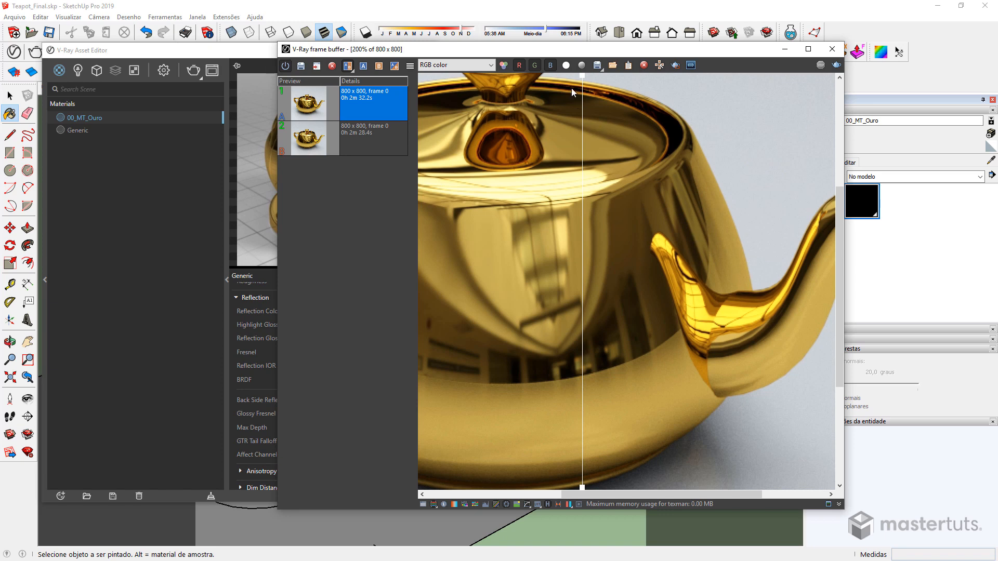
pyautogui.moveTo(582, 81); pyautogui.dragTo(646, 102)
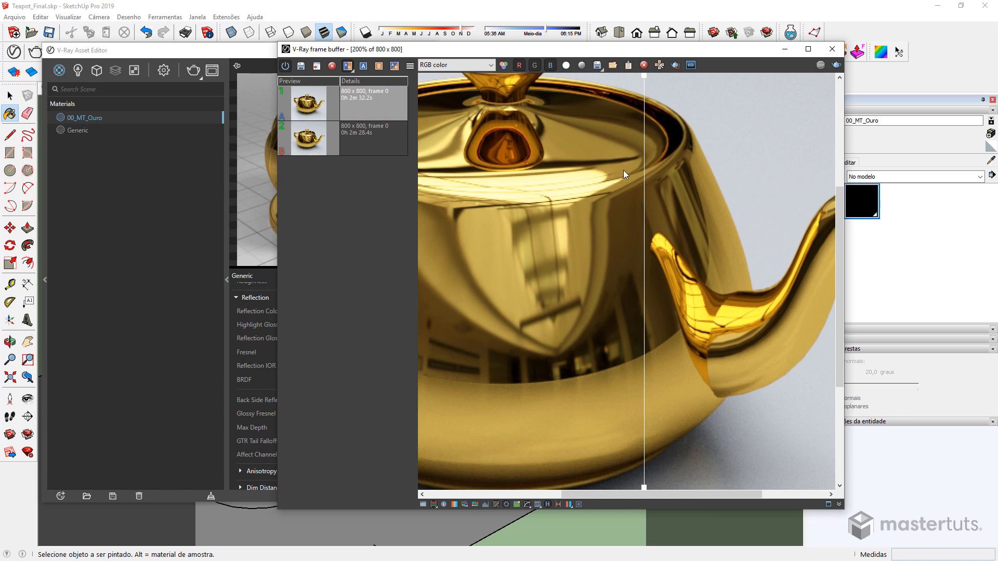
pyautogui.scroll(-5, 622, 170)
pyautogui.scroll(3, 623, 170)
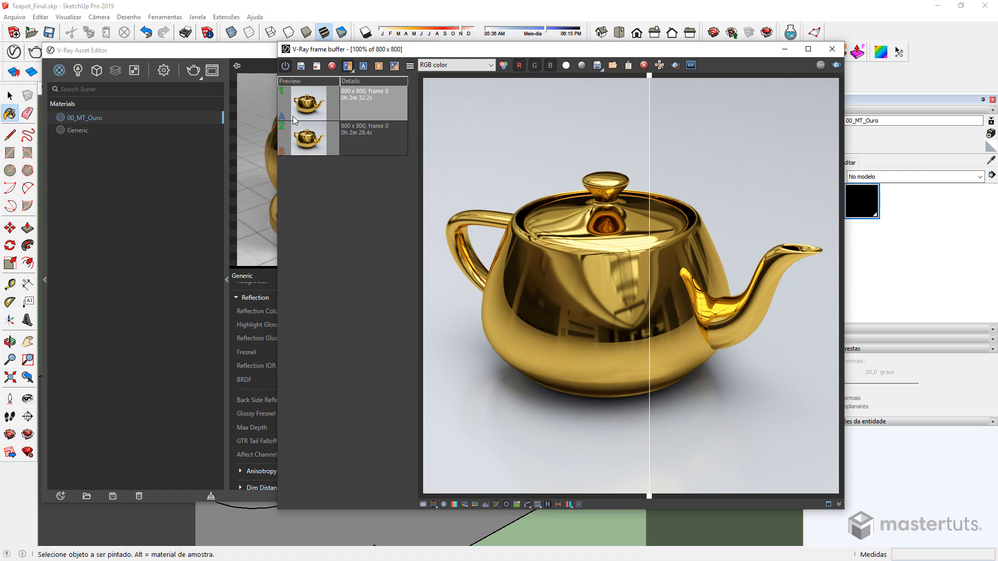
# Clear the A and B comparison assignments from the two stored teapot renders
pyautogui.click(290, 146)
pyautogui.click(374, 67)
pyautogui.click(362, 95)
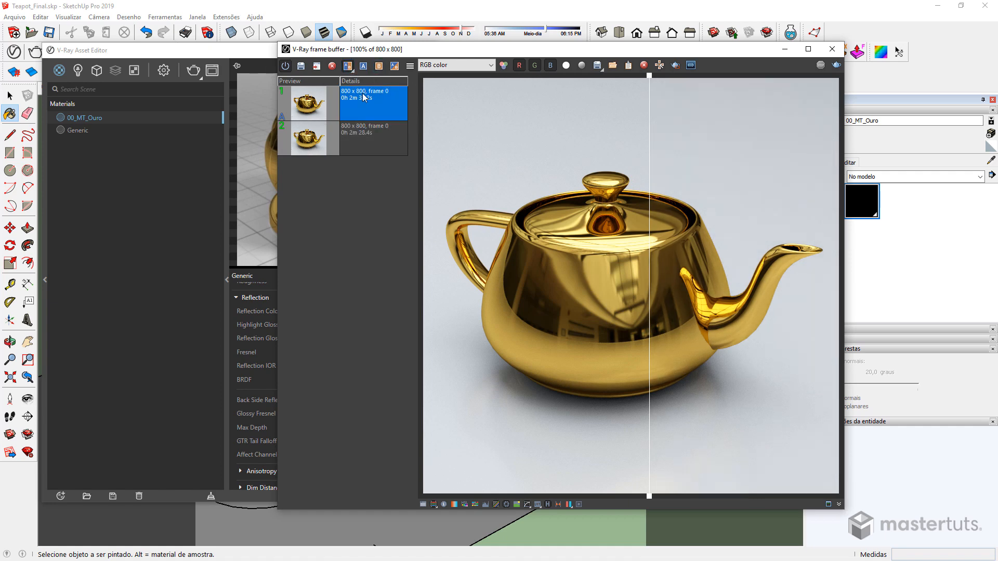
pyautogui.click(363, 67)
# Add the history note "usando apenas a cor no reflexo" to the earlier teapot render and save it
pyautogui.click(348, 132)
pyautogui.rightClick(348, 133)
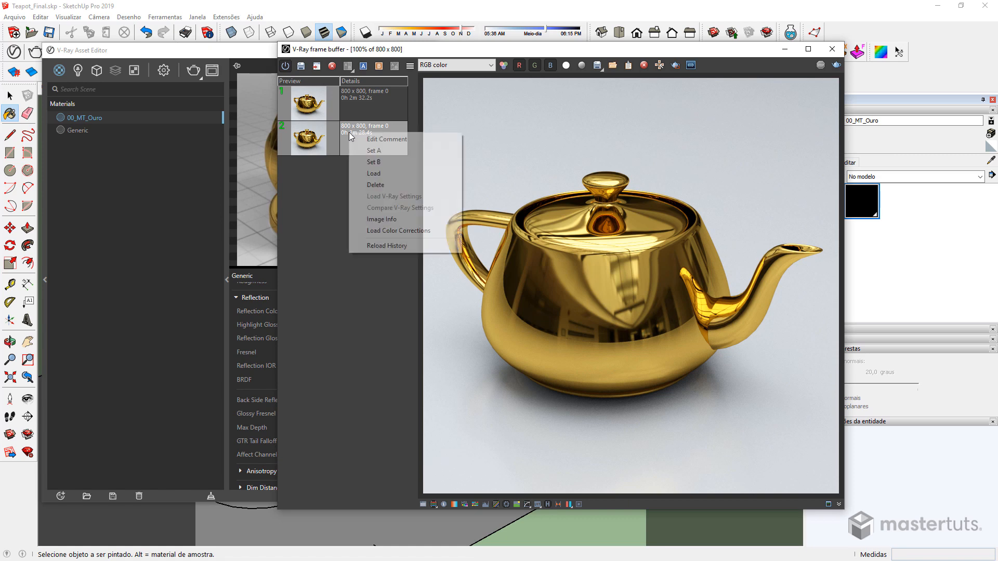
pyautogui.click(385, 141)
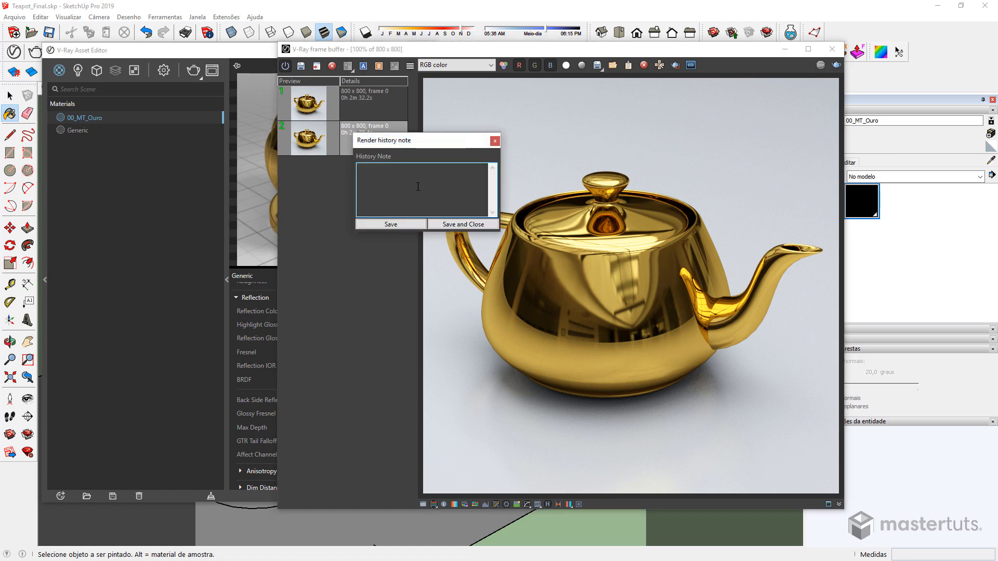
pyautogui.write('usando apenas a cor no reflexo')
pyautogui.click(442, 224)
# Add the history note "Usando o fresnel IOR com valor maior" to the newer teapot render and save it
pyautogui.rightClick(360, 102)
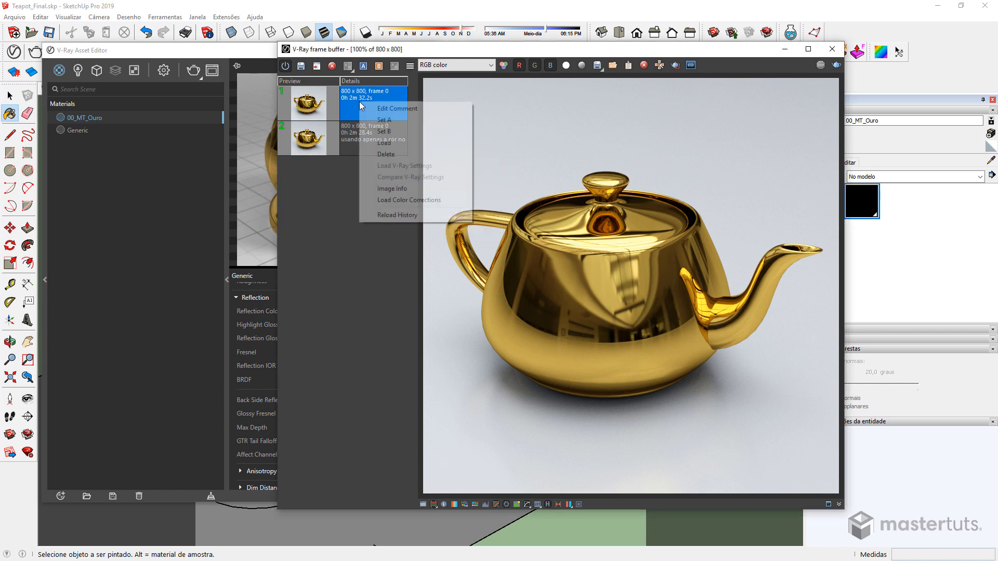
pyautogui.click(397, 109)
pyautogui.write('U')
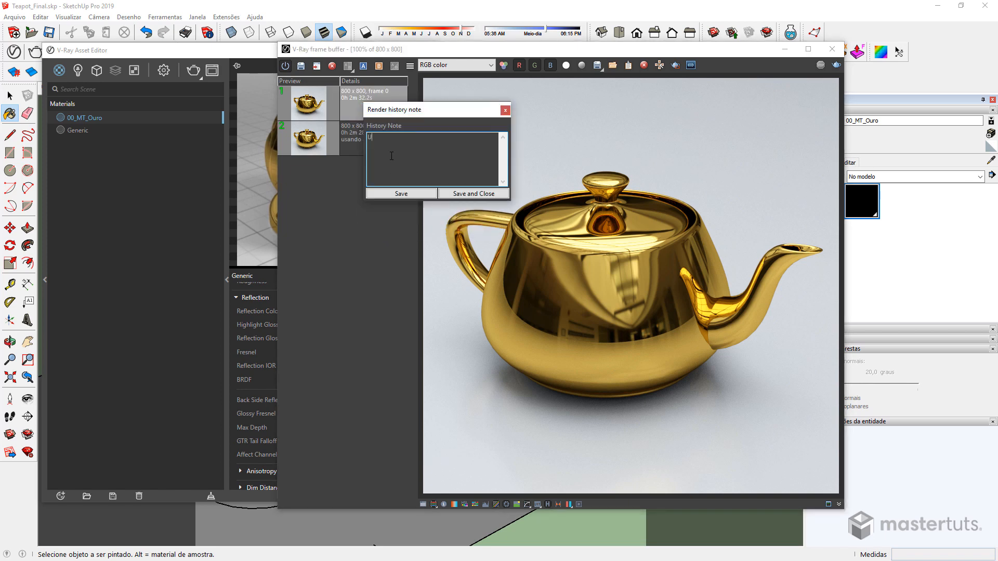
pyautogui.write('sando o fresne')
pyautogui.write('l IOR com v')
pyautogui.write('alor ma')
pyautogui.write('ior')
pyautogui.click(473, 193)
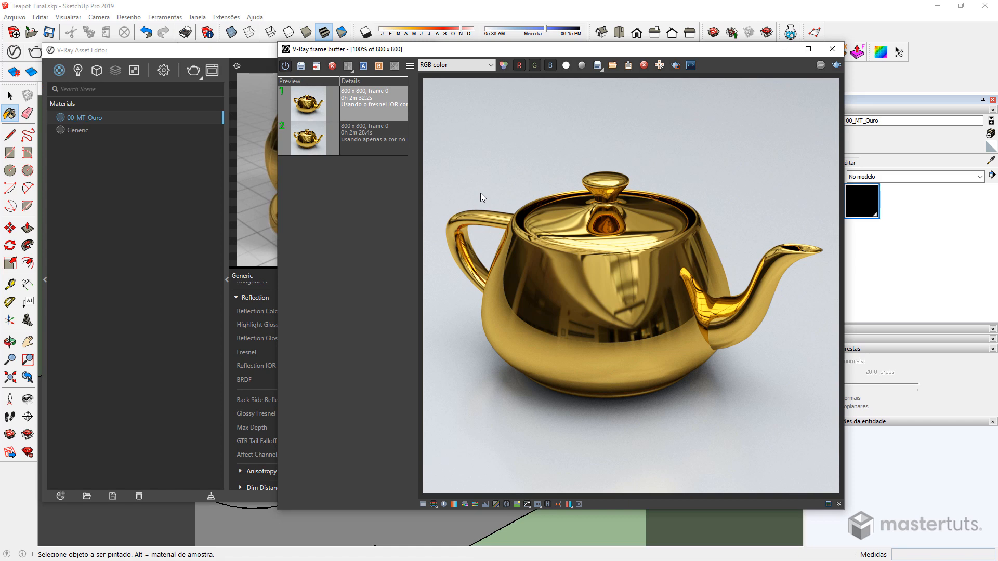
# Close the frame buffer and disable Reflection IOR and Fresnel on the 00_MT_Ouro material
pyautogui.click(831, 49)
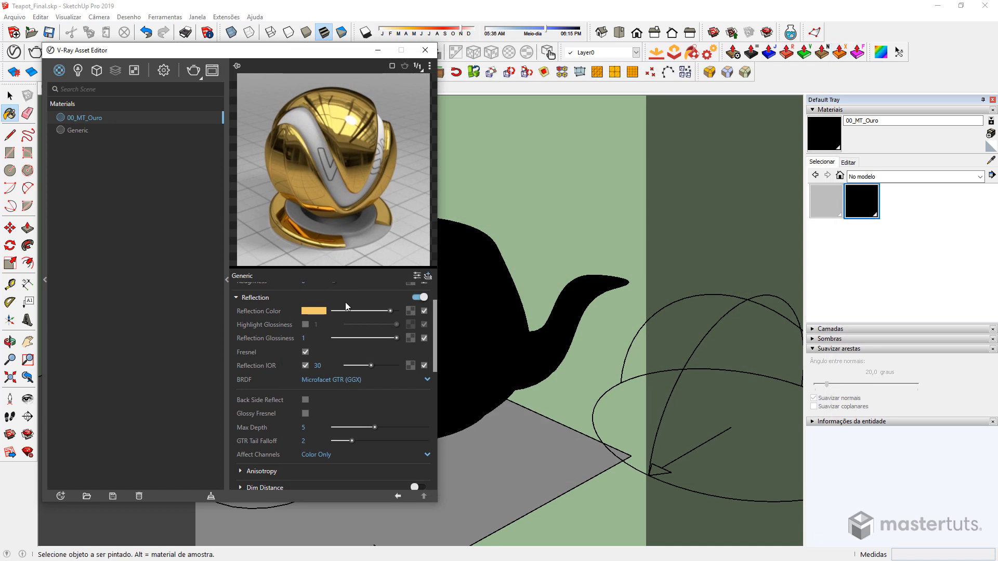
pyautogui.click(306, 366)
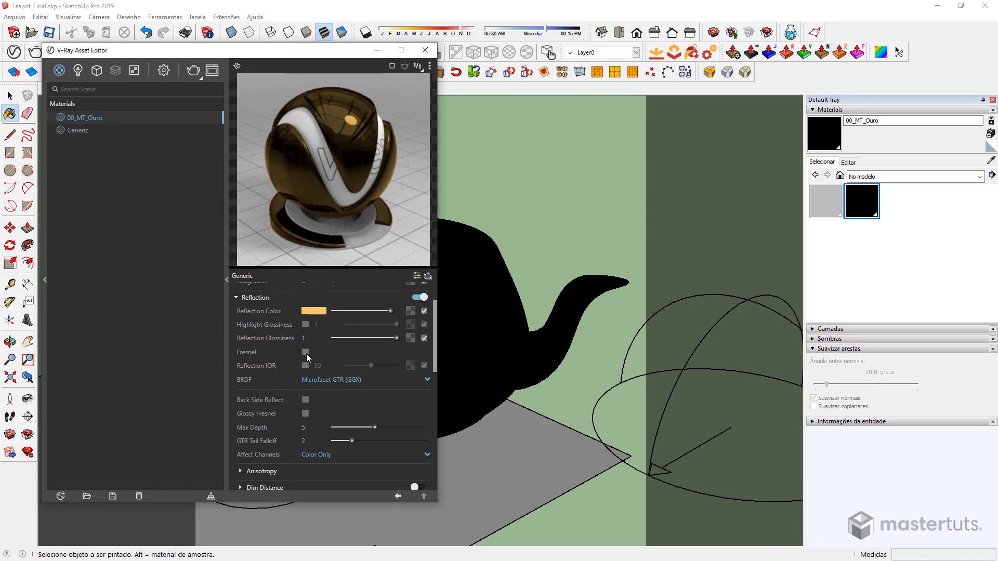
pyautogui.click(306, 352)
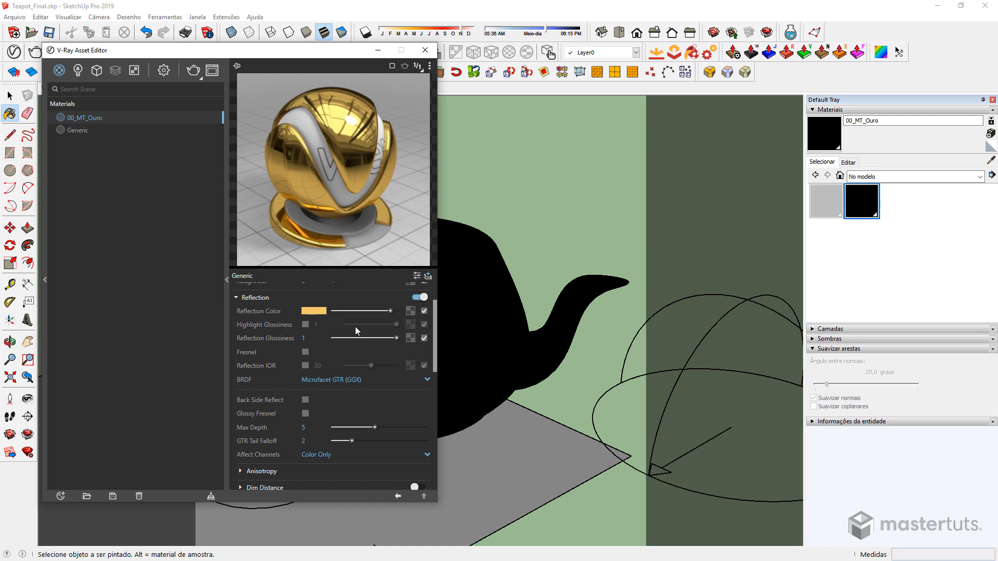
# Add a Falloff texture to the gold material's Reflection Color and paste the copied gold colour into its Color A
pyautogui.click(410, 311)
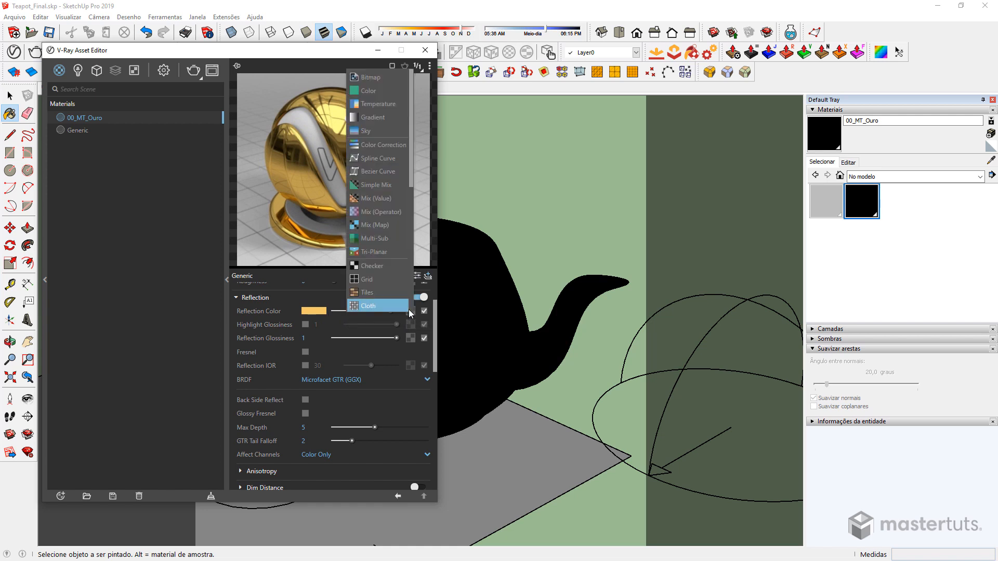
pyautogui.scroll(-5, 406, 291)
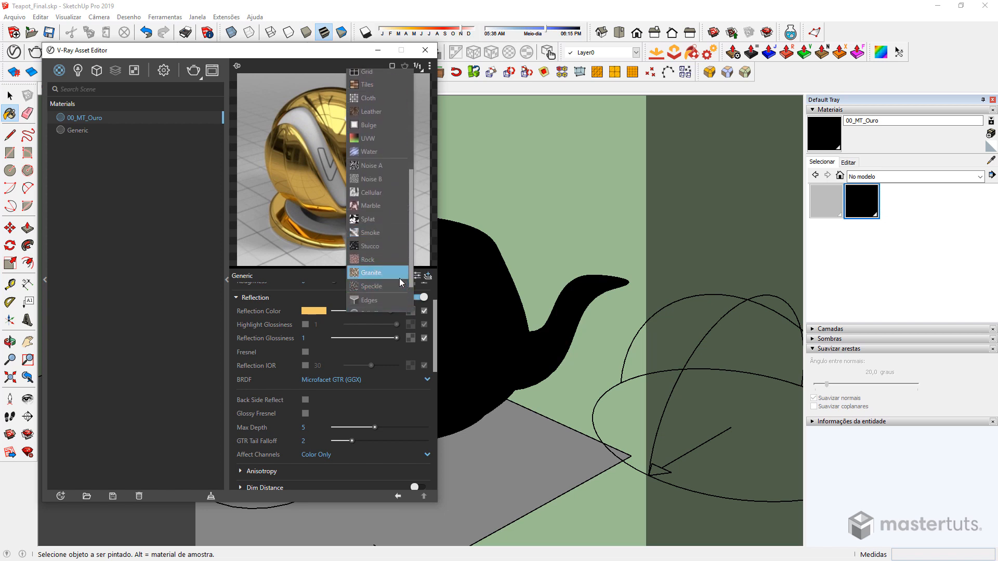
pyautogui.scroll(-2, 399, 279)
pyautogui.click(380, 267)
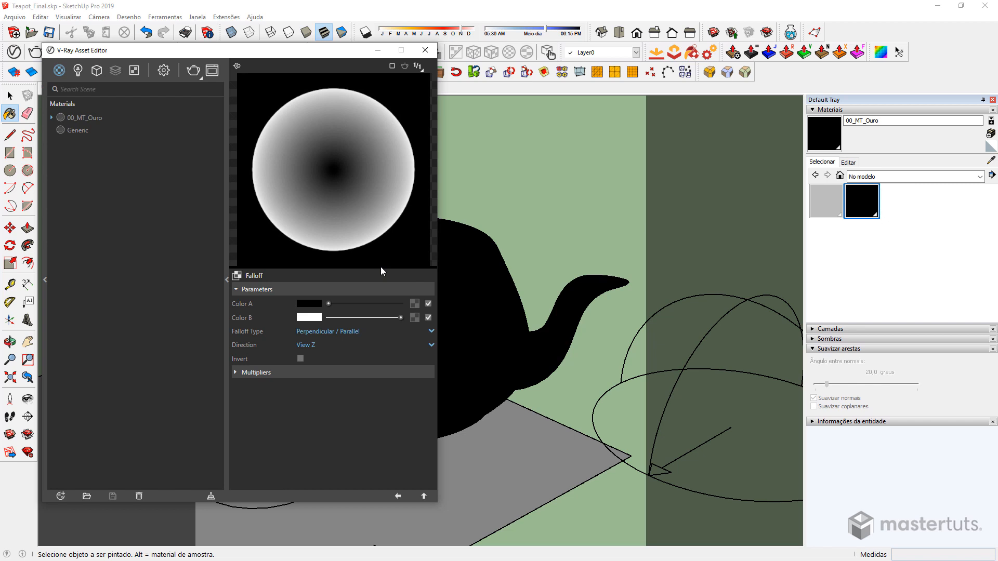
pyautogui.rightClick(311, 306)
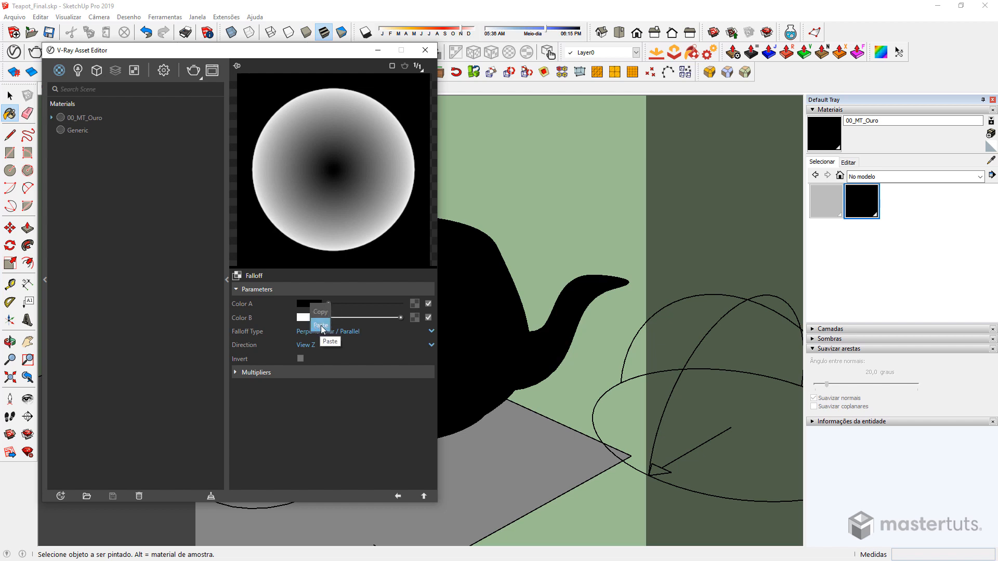
pyautogui.click(320, 325)
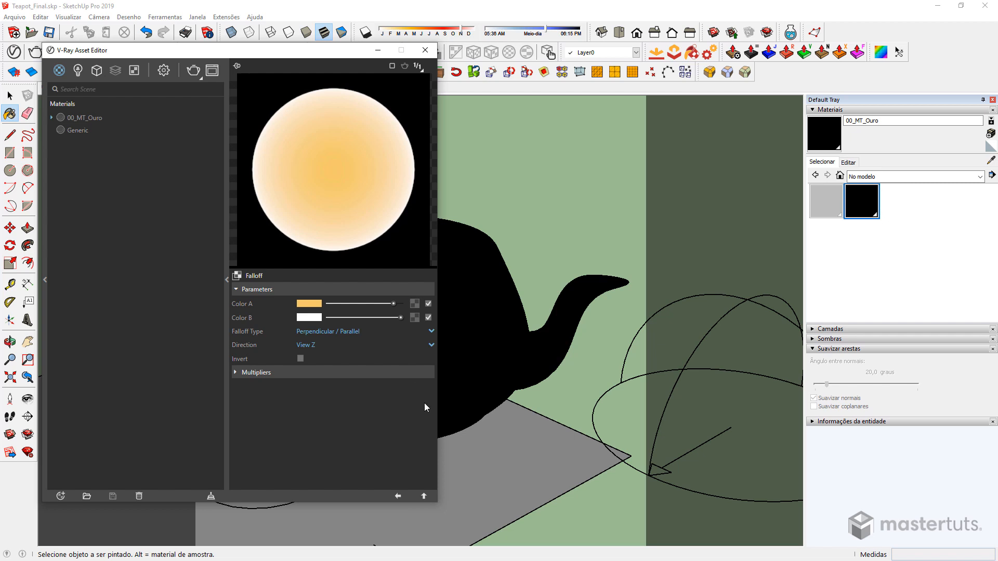
pyautogui.click(424, 496)
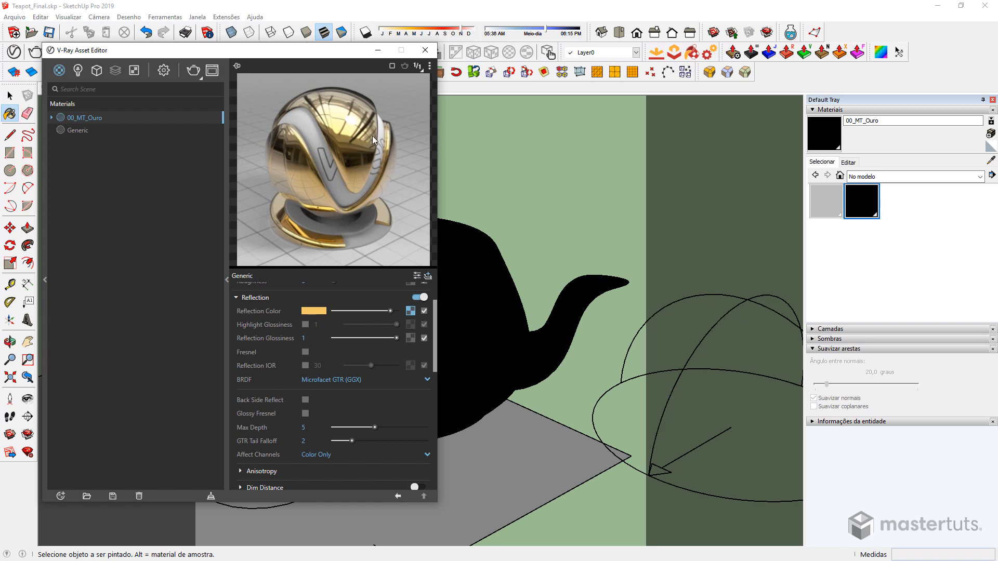
# Render the teapot with the Falloff-based gold material and store the image in the render history
pyautogui.click(193, 72)
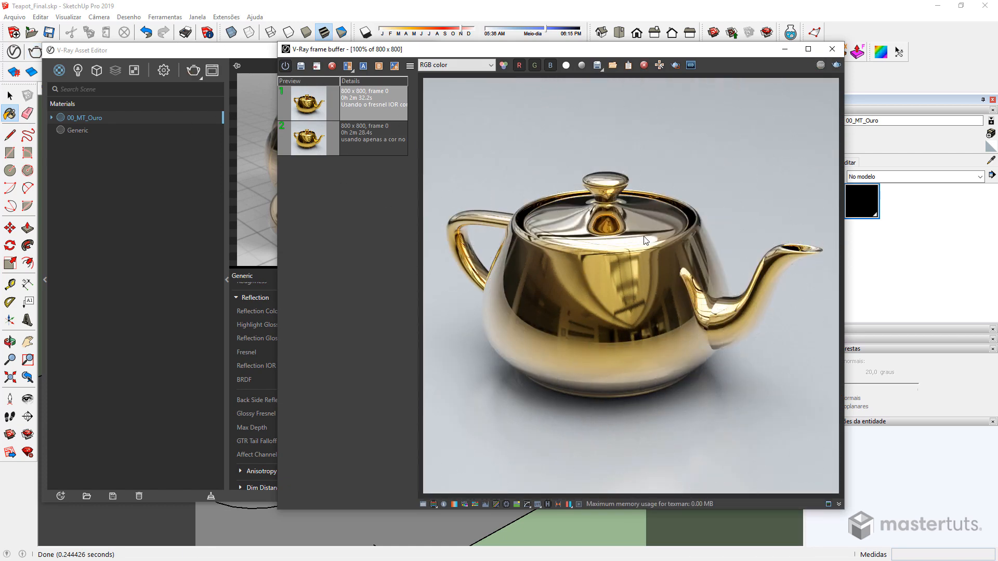
pyautogui.click(302, 66)
# Add the history note "PBR fisicamente correto com curva Falloff" to the newest teapot render and save it
pyautogui.click(342, 104)
pyautogui.rightClick(345, 95)
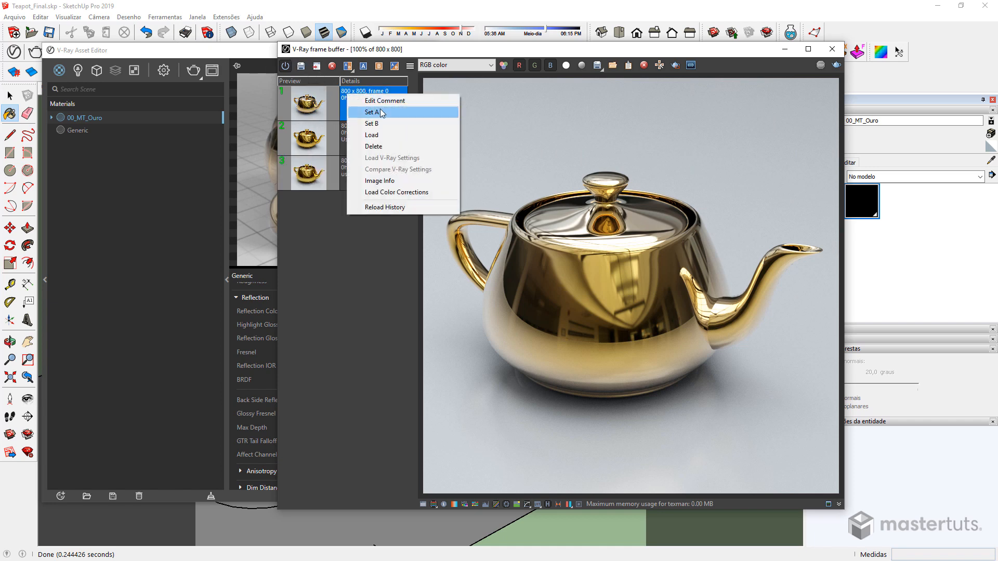
pyautogui.click(385, 101)
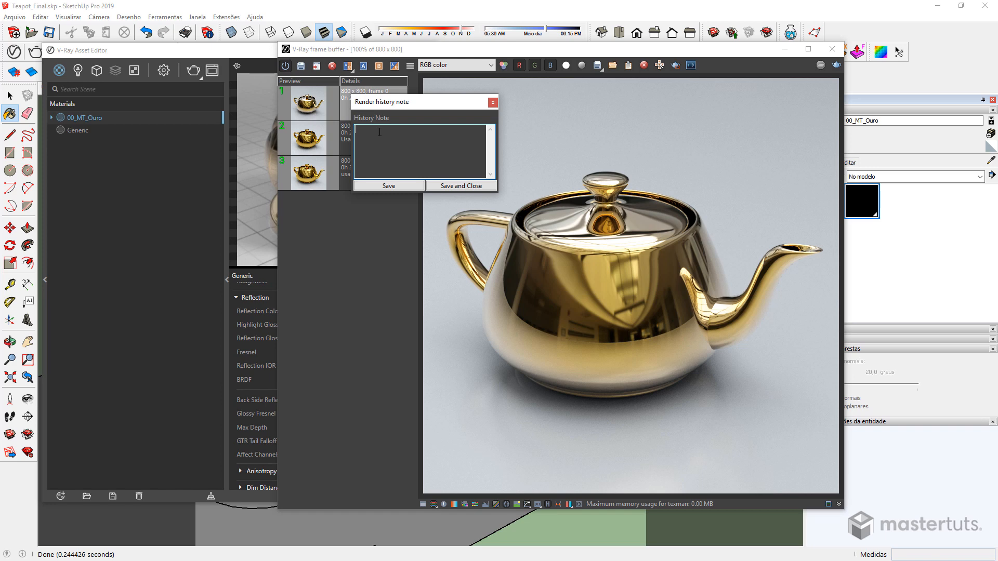
pyautogui.write('PBR')
pyautogui.write(' fisicament')
pyautogui.write('e correto co')
pyautogui.write('m ')
pyautogui.write('curva F')
pyautogui.write('resnel')
pyautogui.click(464, 189)
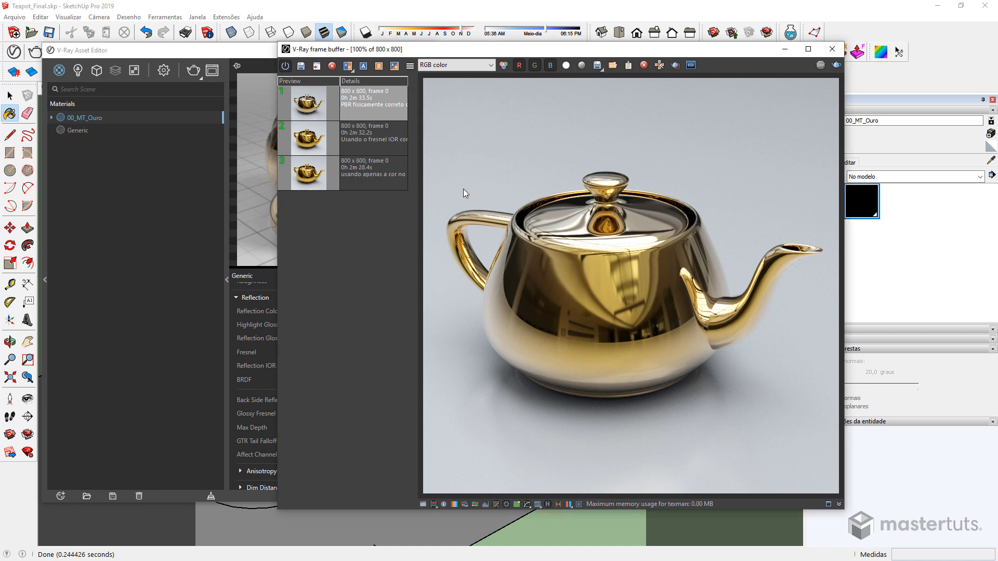
# Load the Fresnel IOR render and the Falloff render from the history in turn to compare their reflections on the teapot
pyautogui.click(311, 103)
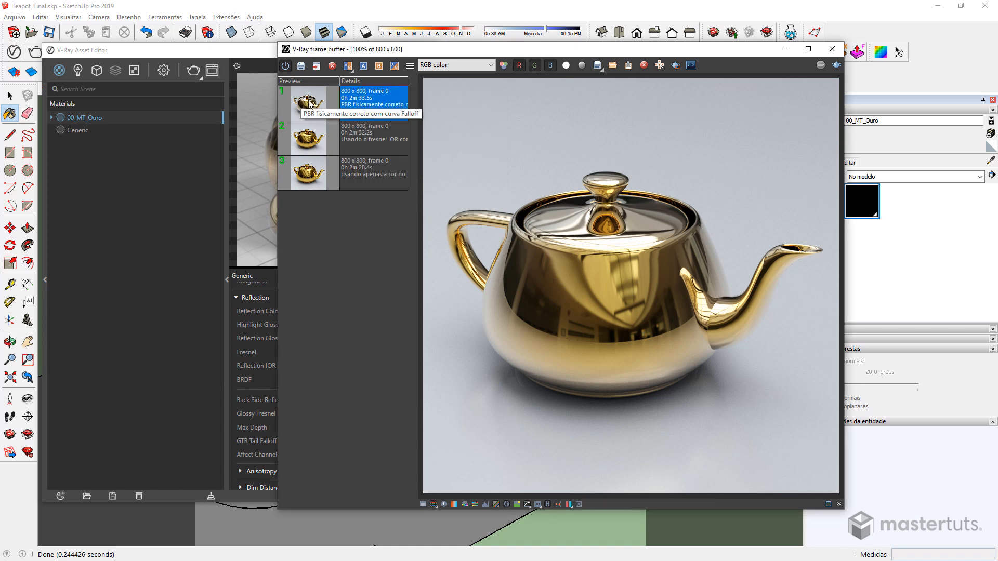
pyautogui.click(312, 148)
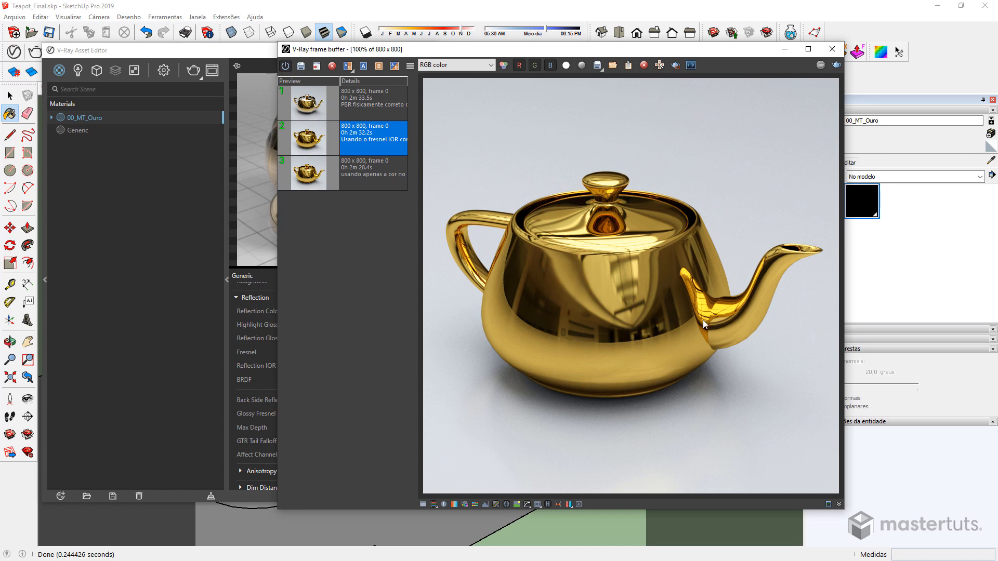
pyautogui.doubleClick(320, 104)
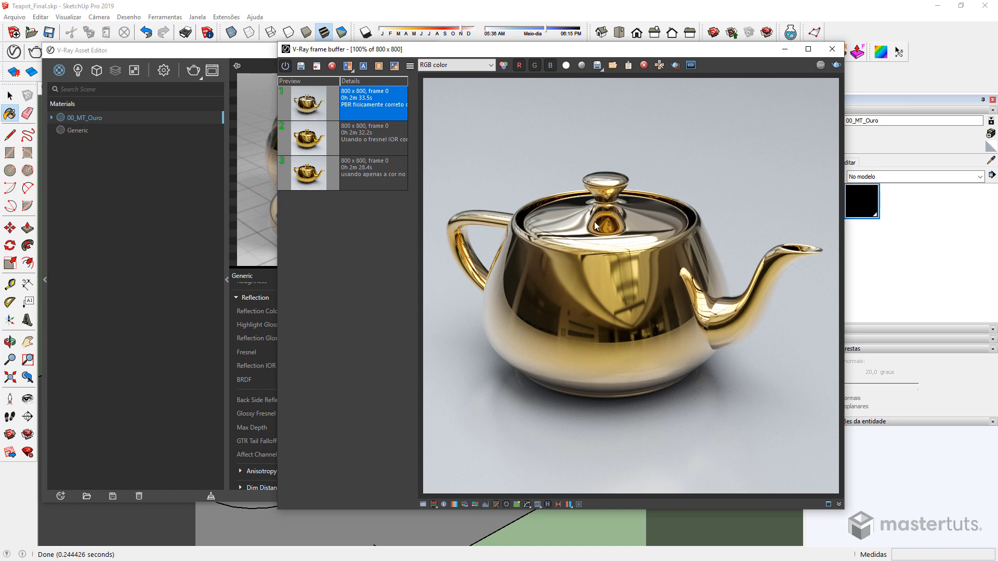
pyautogui.click(534, 256)
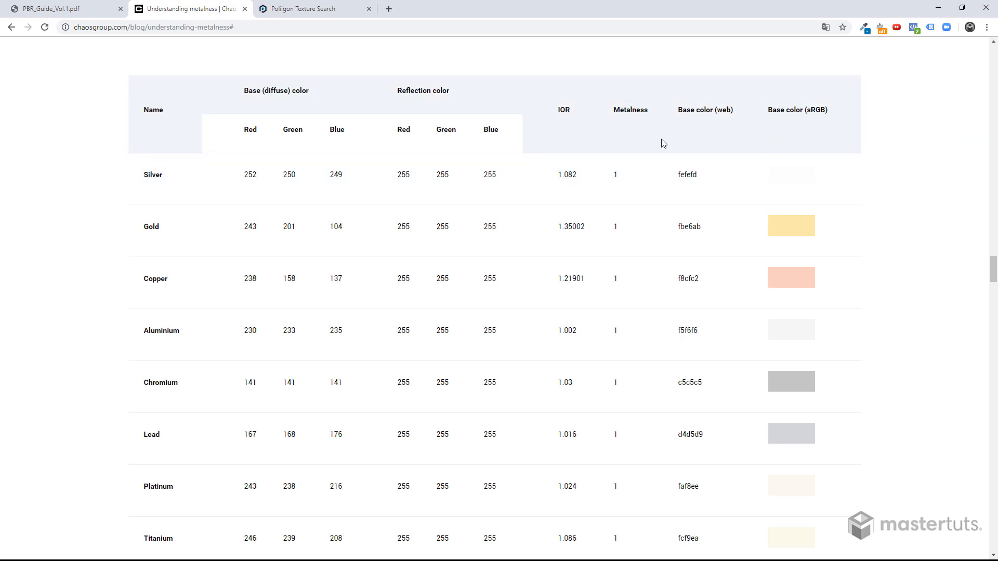
# In the browser, examine the metal colour and IOR chart in the Chaos Group article "Understanding metalness"
pyautogui.scroll(3, 663, 144)
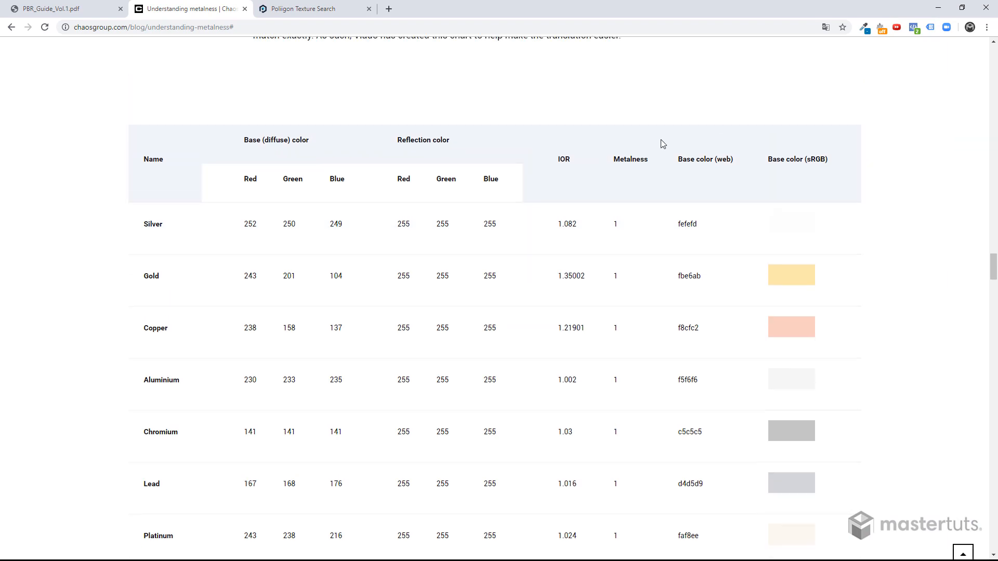
pyautogui.scroll(-1, 663, 144)
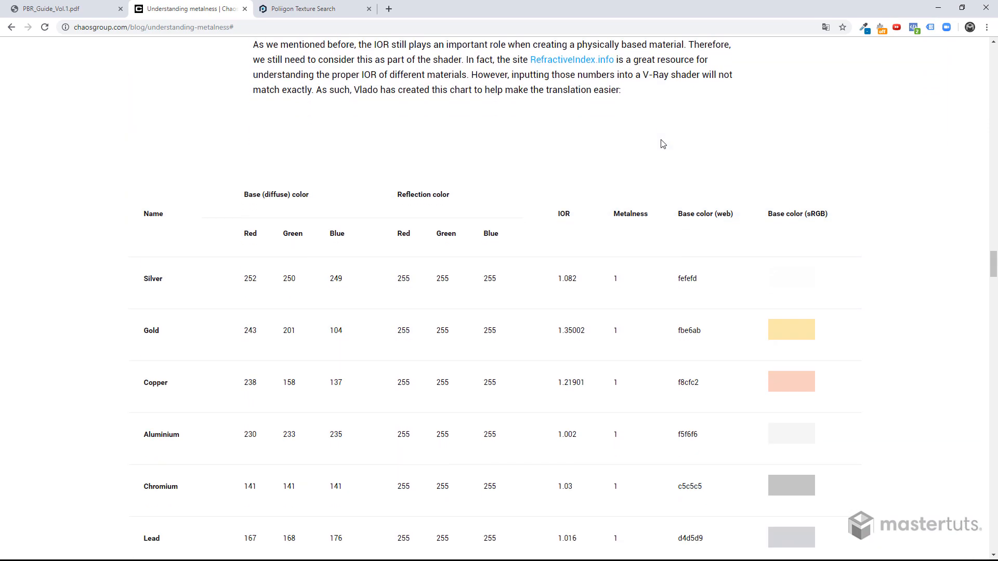
pyautogui.scroll(-2, 662, 144)
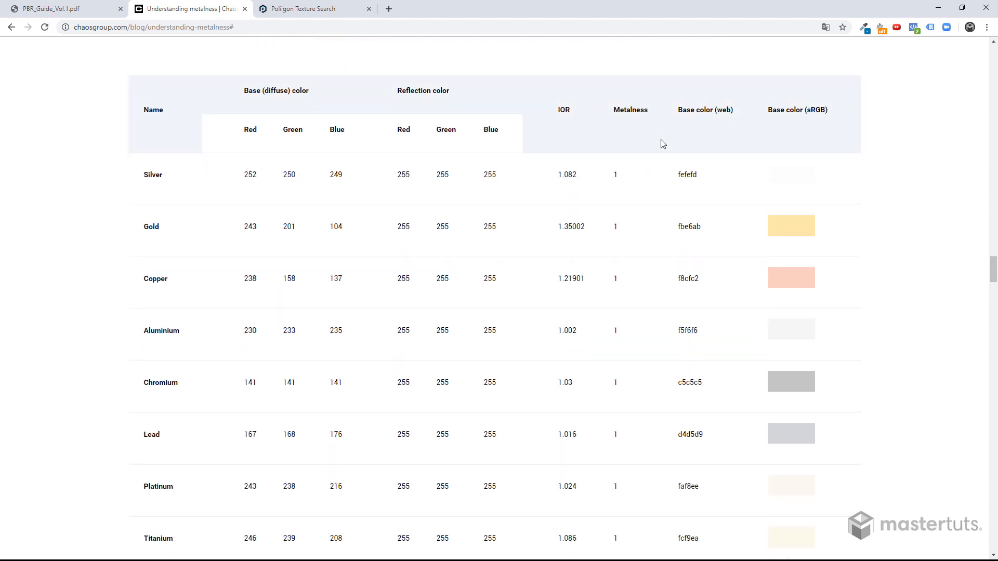
pyautogui.scroll(1, 292, 239)
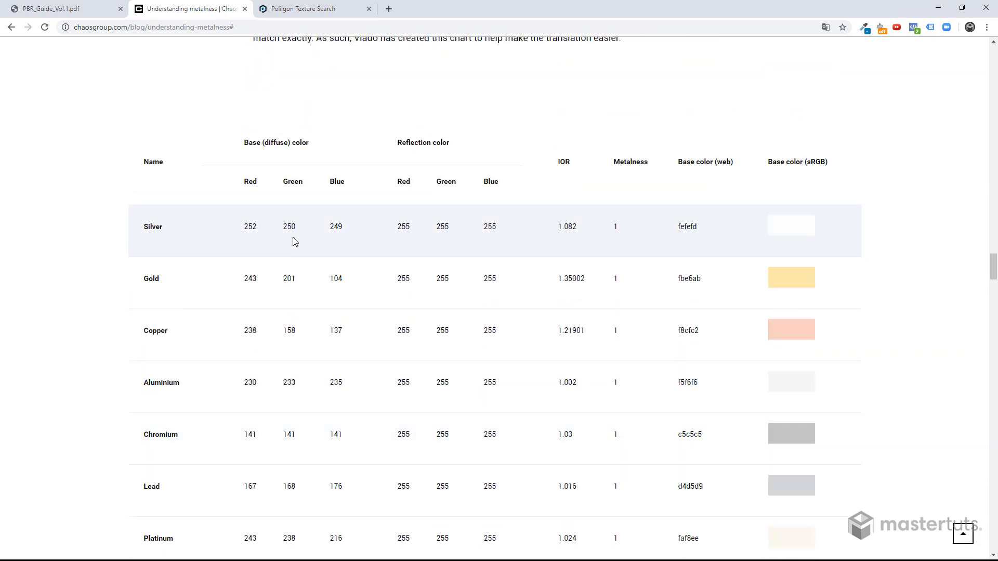
pyautogui.scroll(-2, 290, 224)
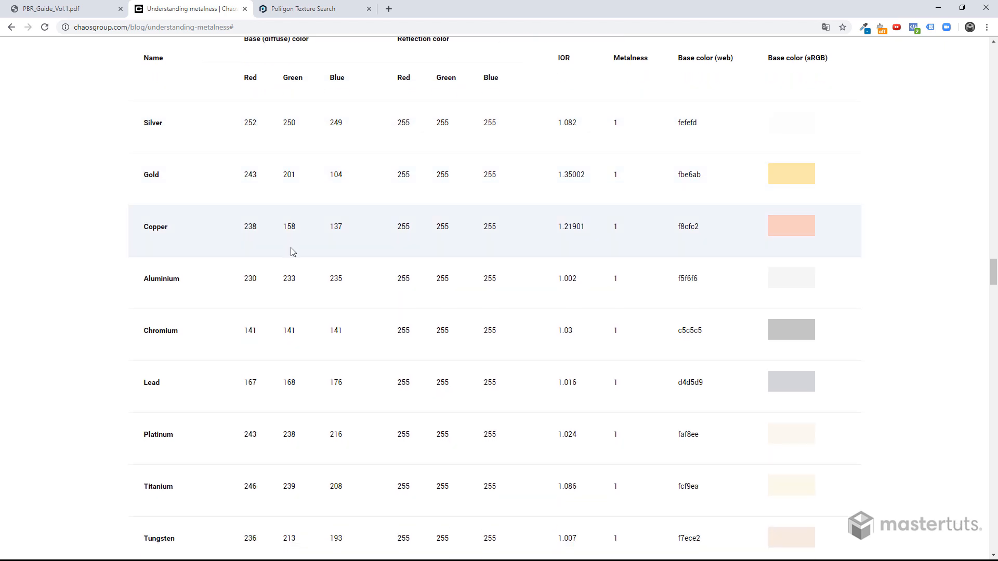
pyautogui.scroll(1, 265, 187)
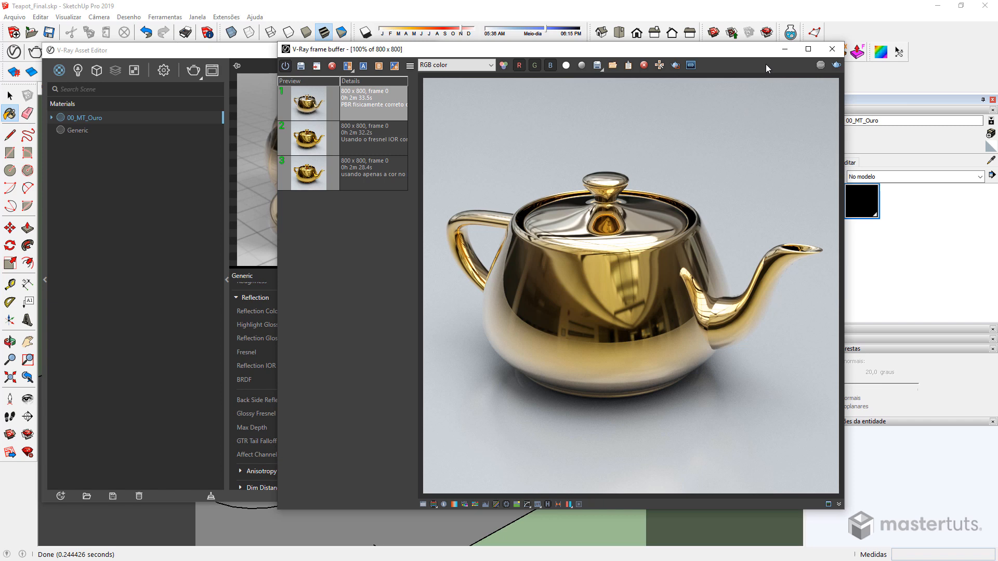
# Close the frame buffer and create a new V-Ray material of the Metallic type
pyautogui.click(833, 48)
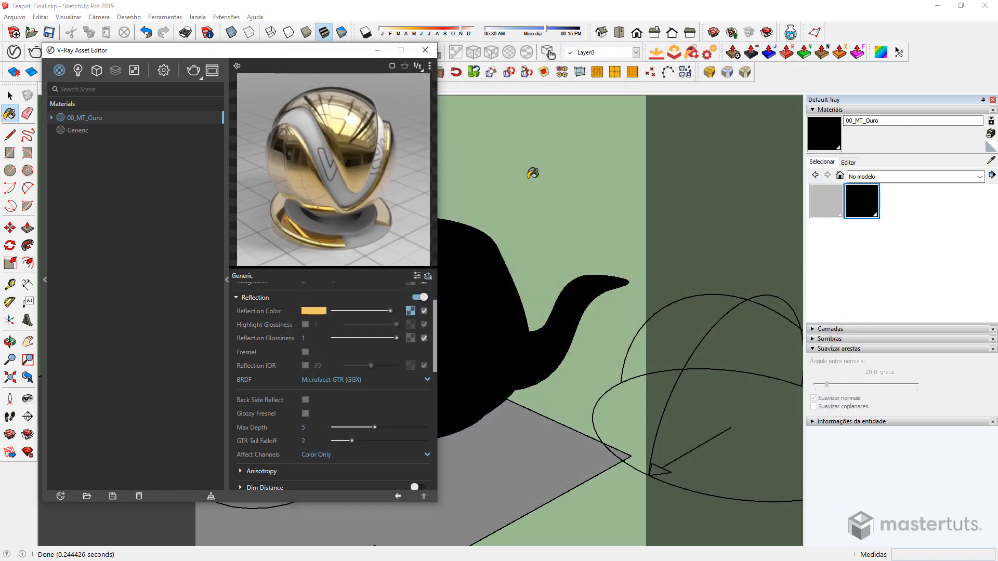
pyautogui.click(61, 496)
pyautogui.moveTo(79, 483)
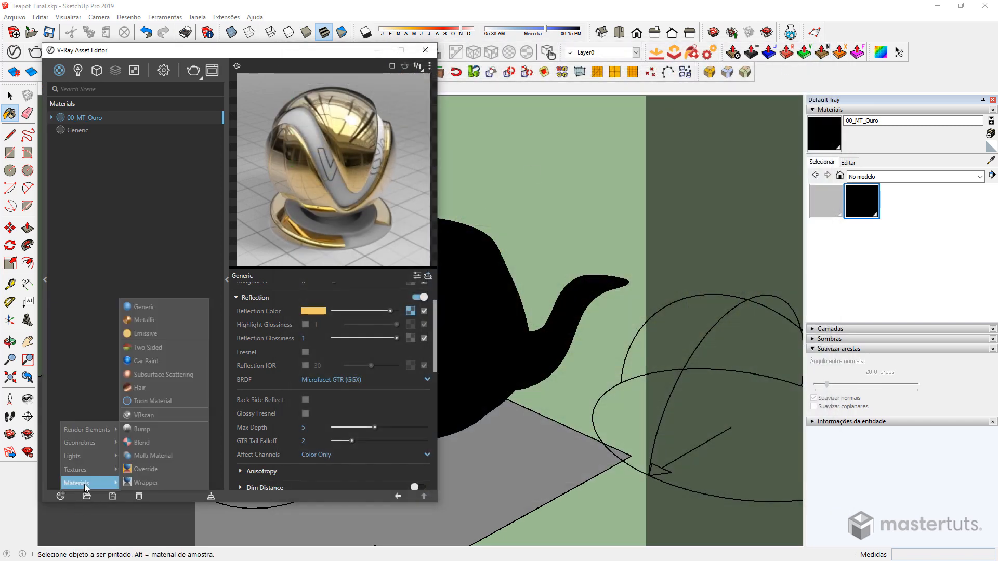
pyautogui.click(155, 326)
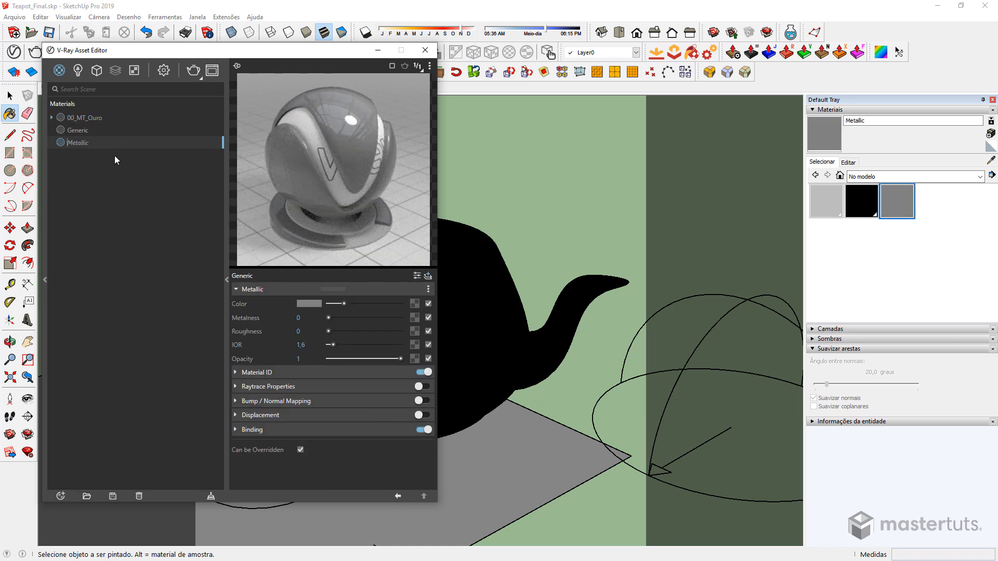
# Rename the new Metallic material as Ouro_Metallic and apply it to the teapot
pyautogui.write('Ouro_')
pyautogui.click(813, 149)
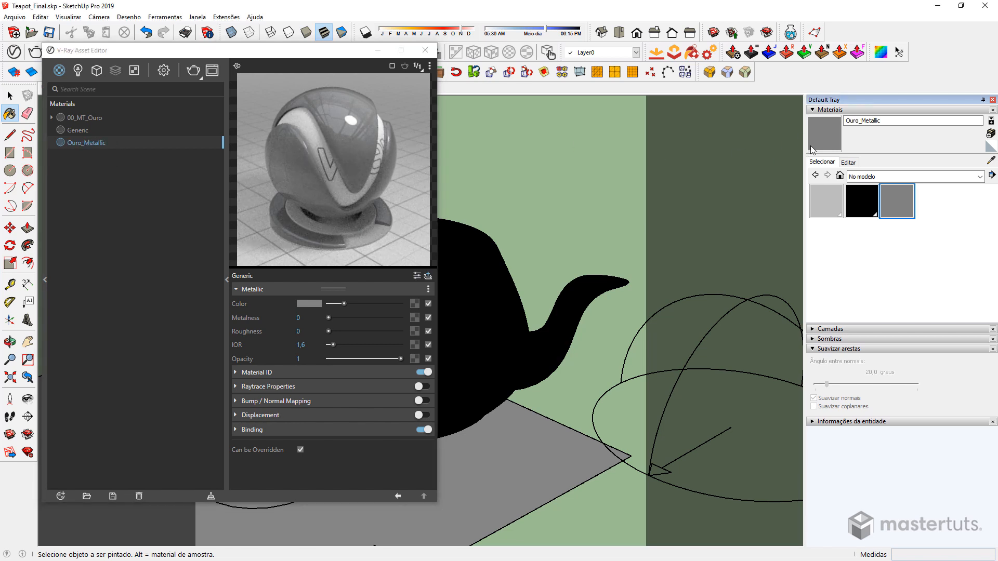
pyautogui.click(499, 281)
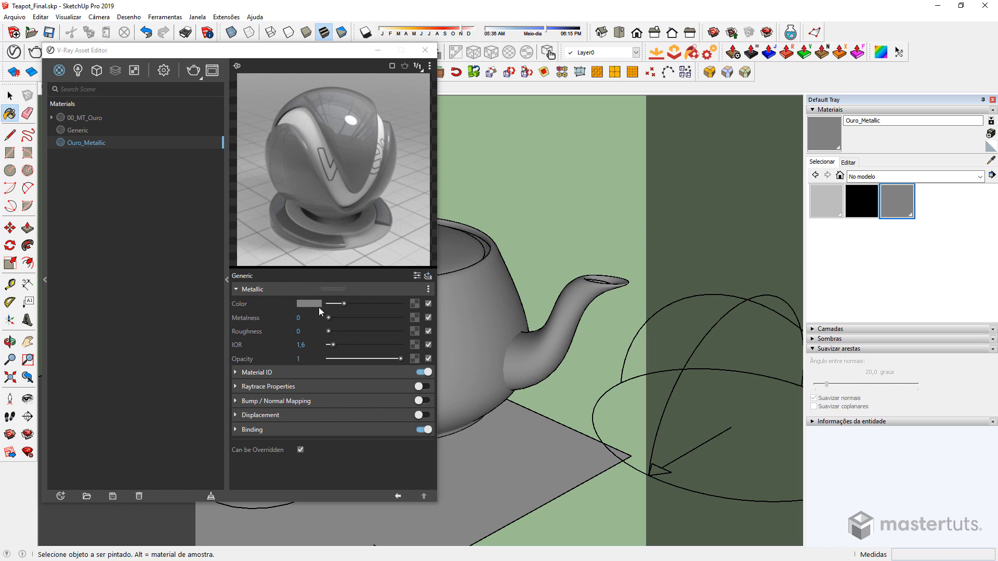
# Check the 00_MT_Ouro material's diffuse and reflection settings, and set Ouro_Metallic's Metalness to 1
pyautogui.click(92, 120)
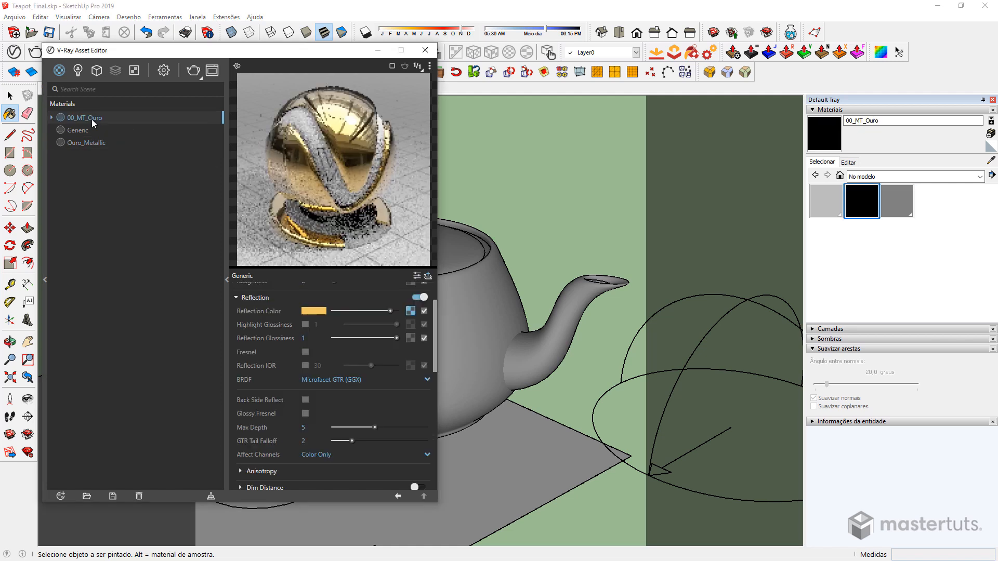
pyautogui.scroll(2, 286, 321)
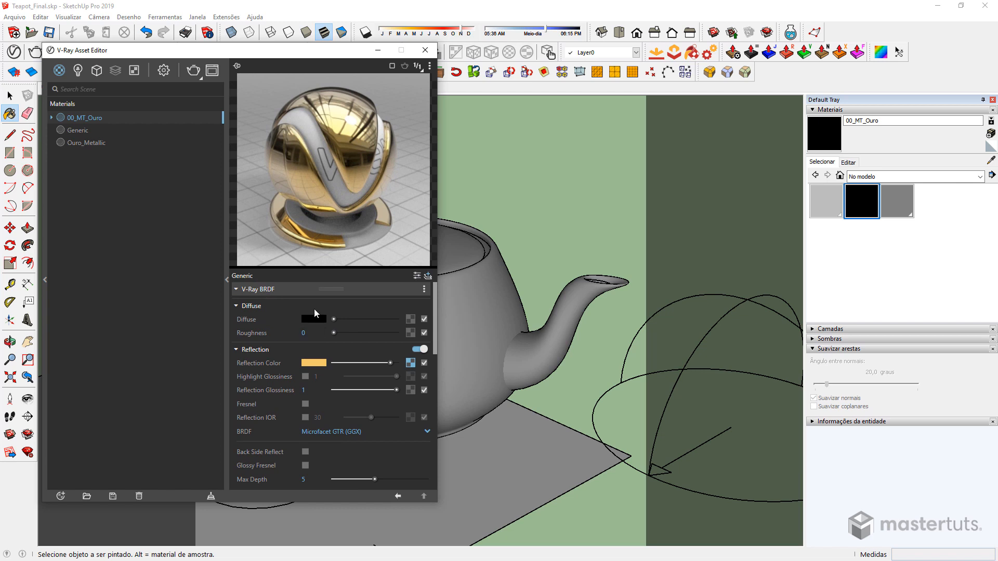
pyautogui.click(89, 143)
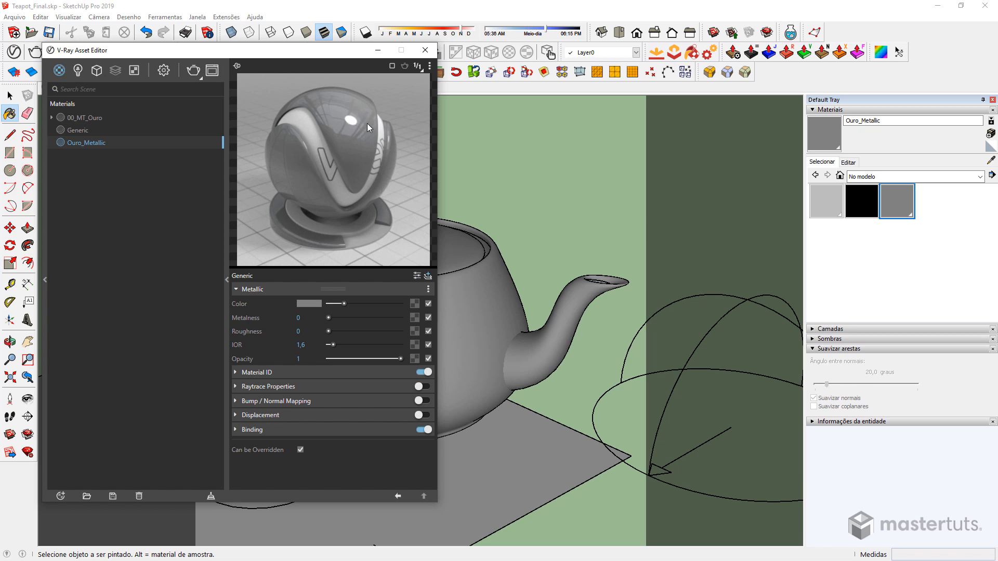
pyautogui.click(306, 318)
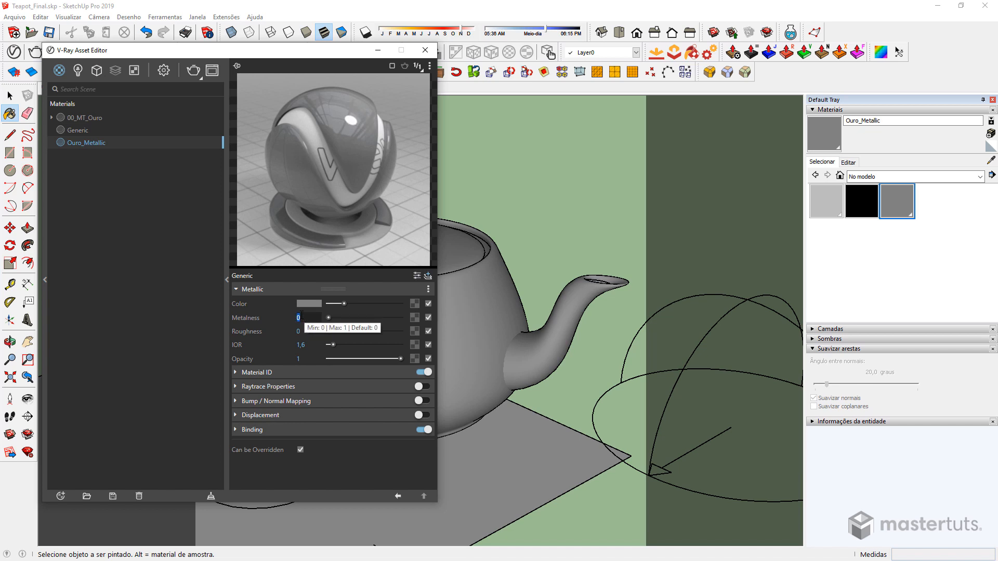
pyautogui.write('1')
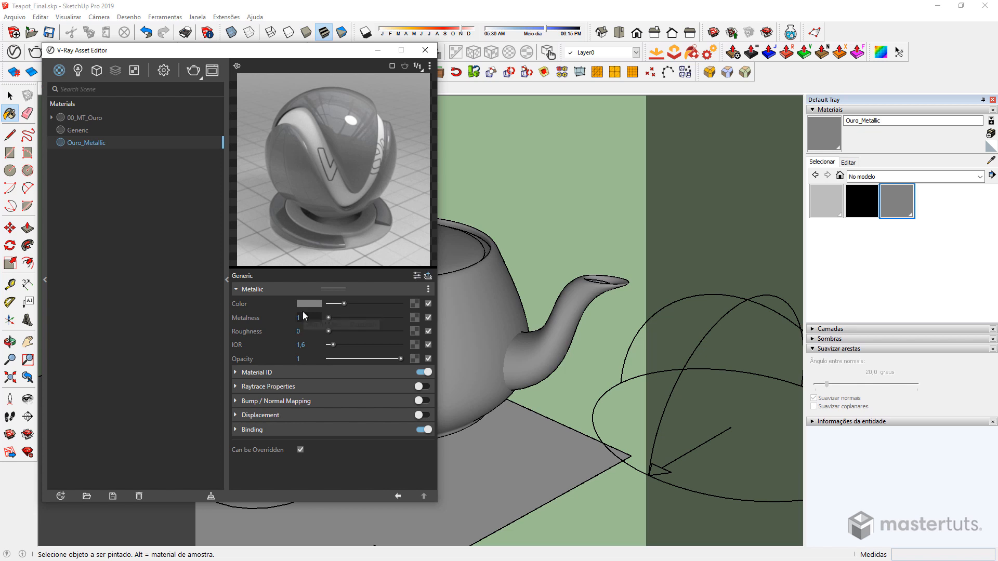
pyautogui.press('Return')
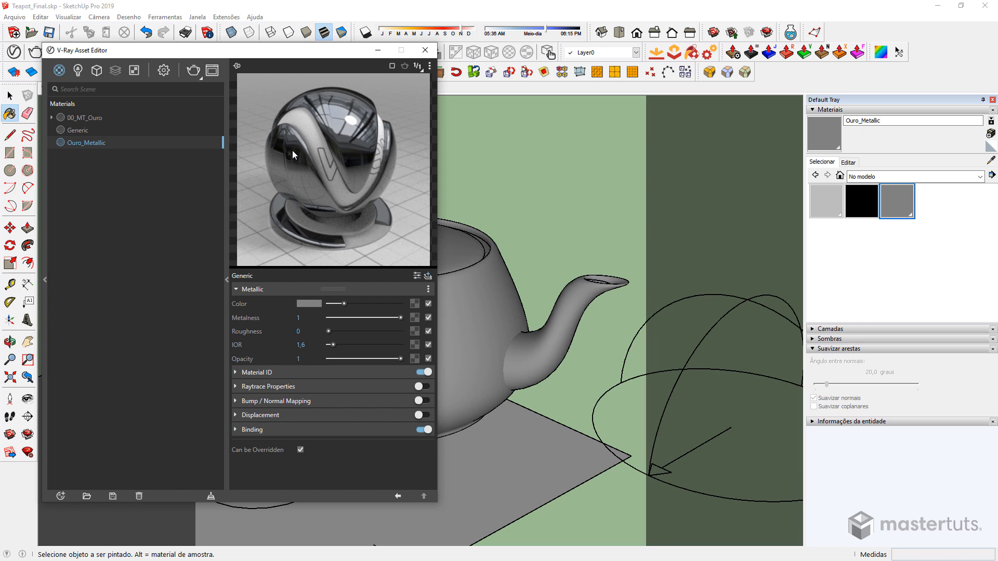
# Set the Ouro_Metallic color to RGB 243, 201, 104 and close the Color Picker
pyautogui.click(307, 307)
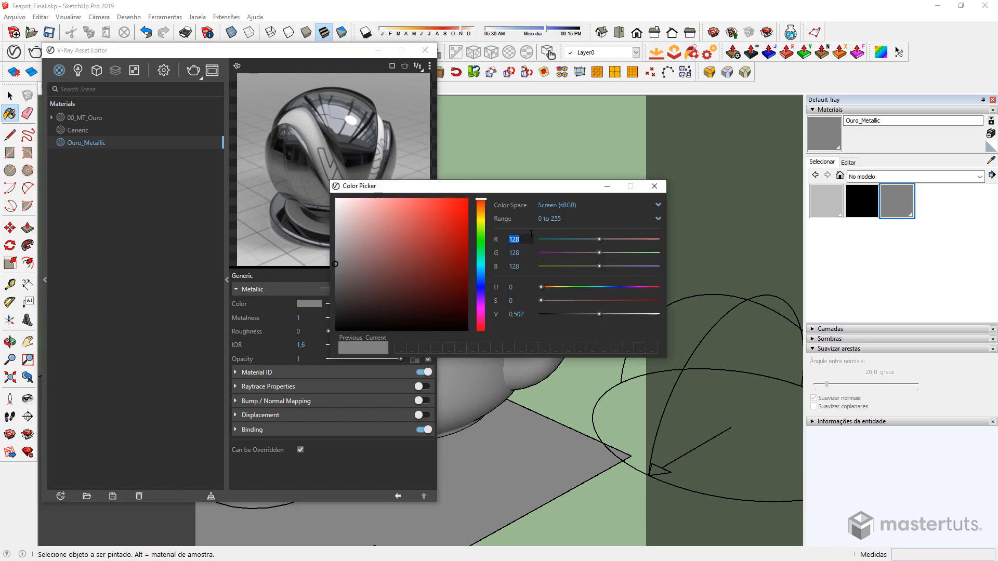
pyautogui.write('243')
pyautogui.press('Tab')
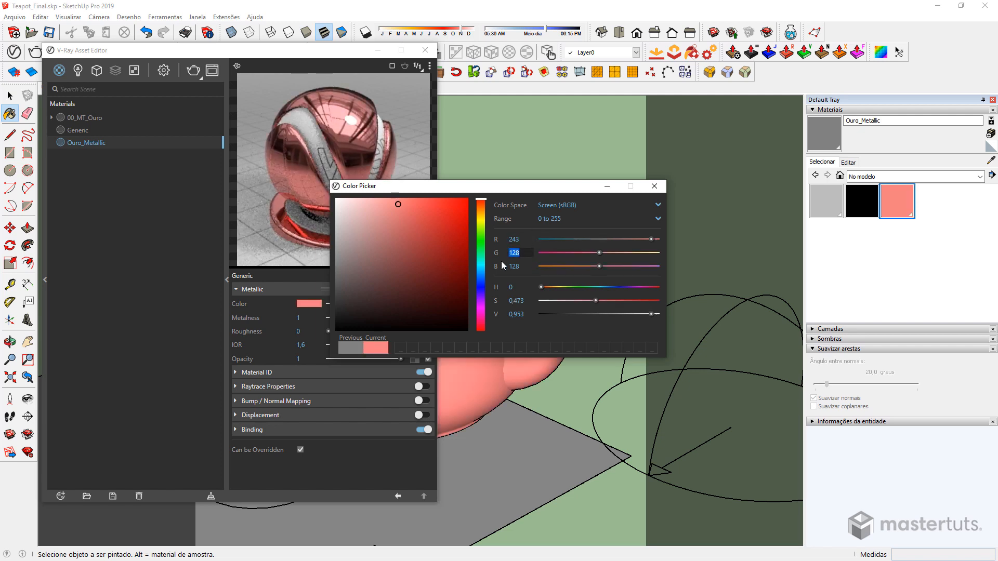
pyautogui.write('201')
pyautogui.press('Tab')
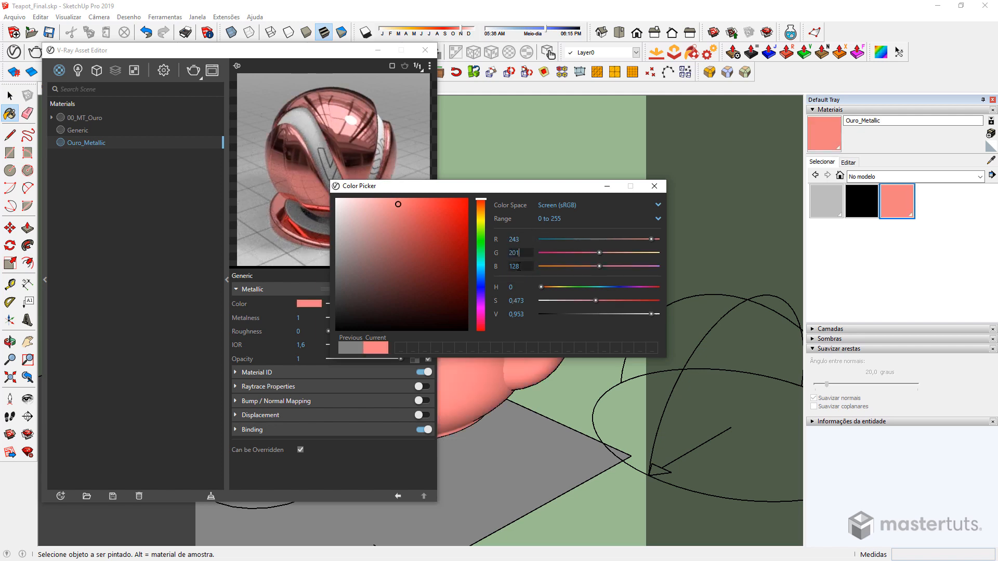
pyautogui.write('104')
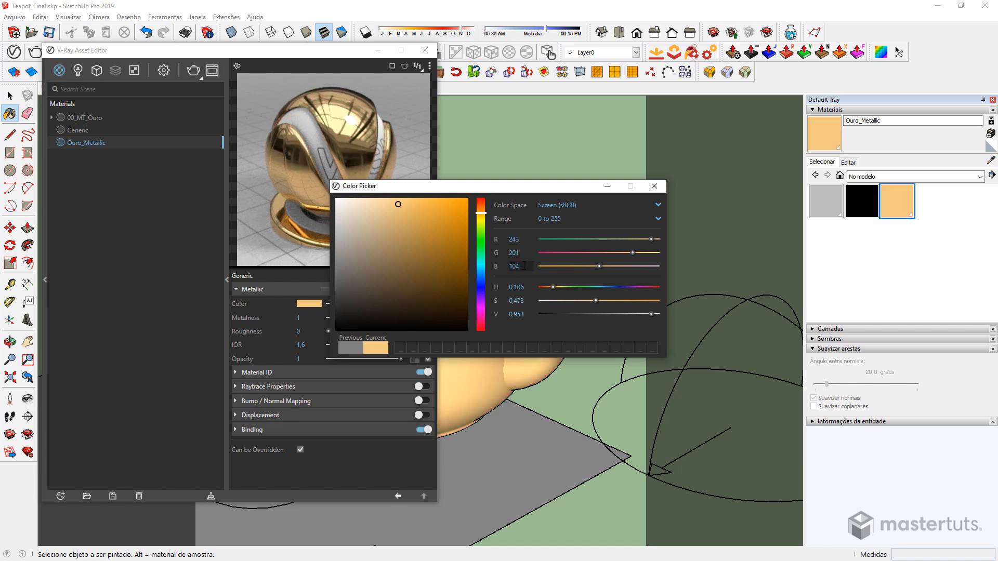
pyautogui.press('Return')
pyautogui.click(655, 186)
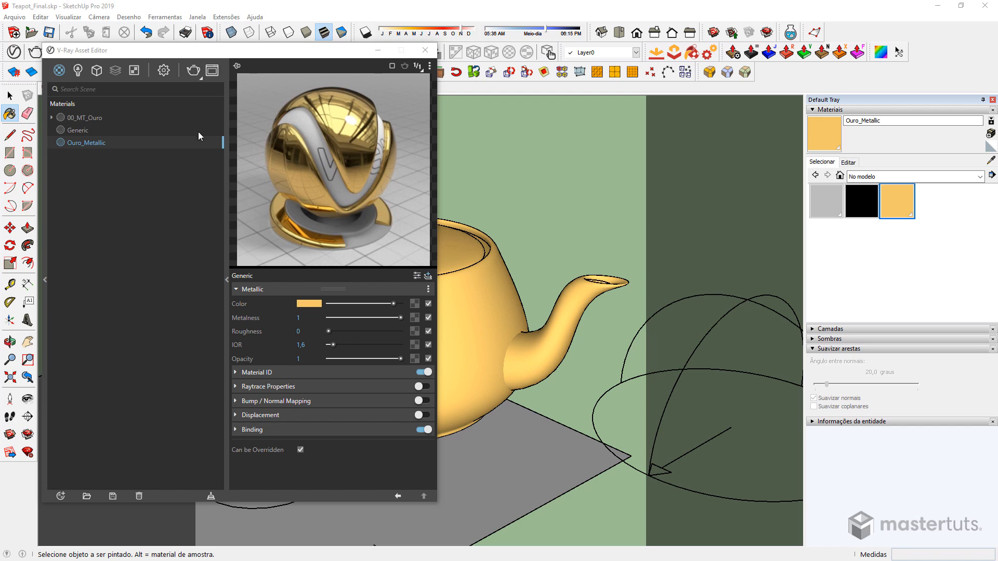
# Render the teapot and save the result to the render history with the note "Metallic"
pyautogui.click(193, 72)
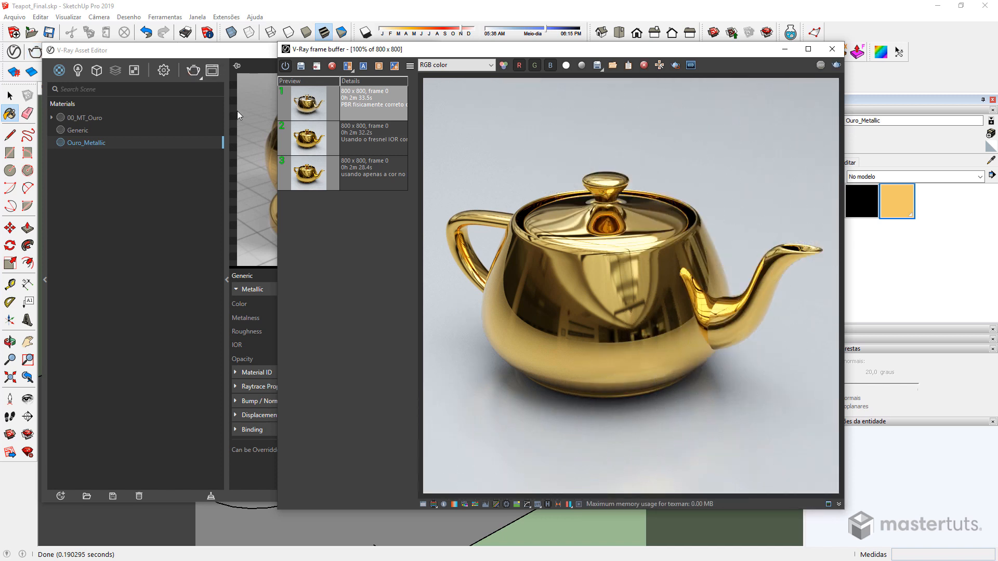
pyautogui.click(305, 67)
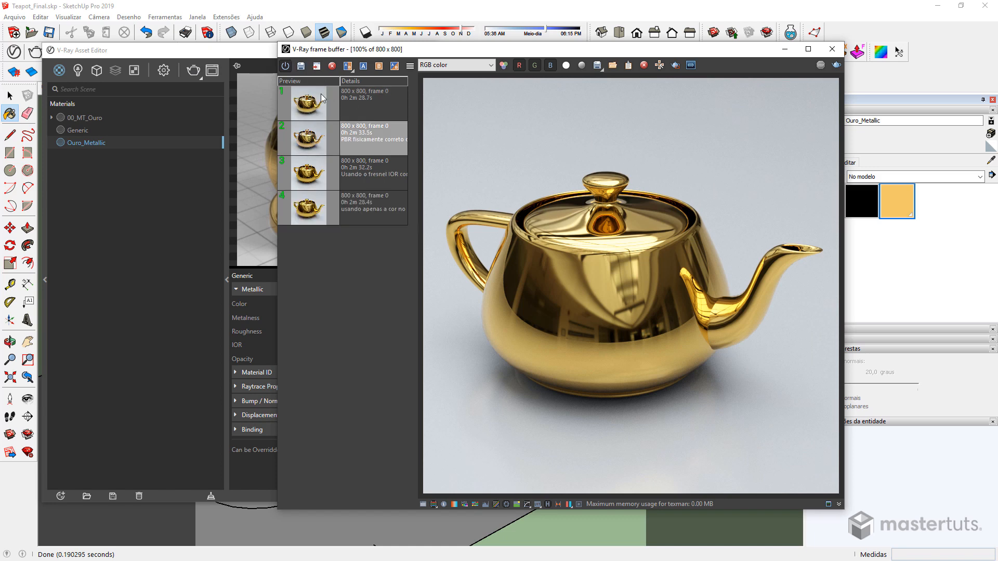
pyautogui.rightClick(357, 90)
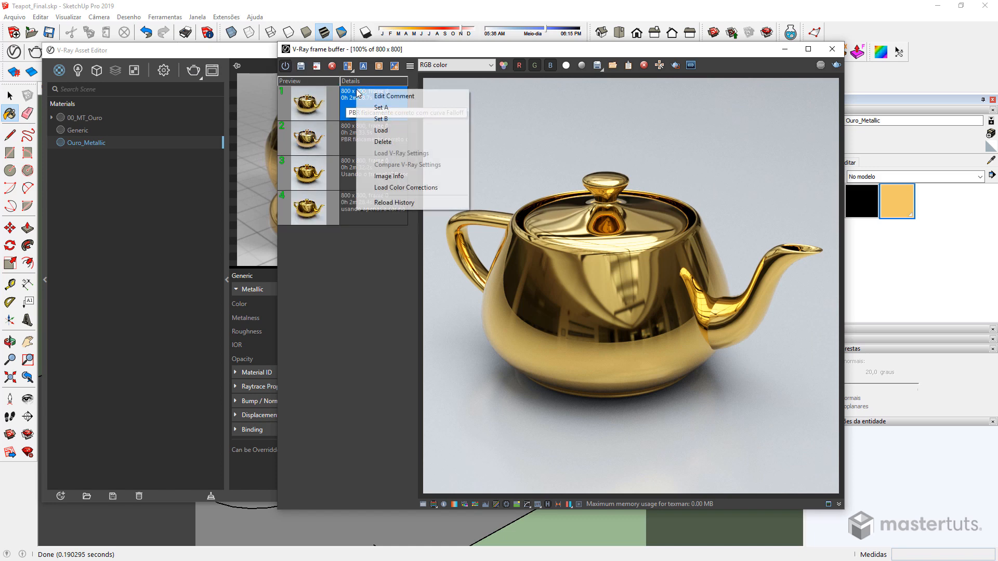
pyautogui.click(393, 96)
pyautogui.write('Meta')
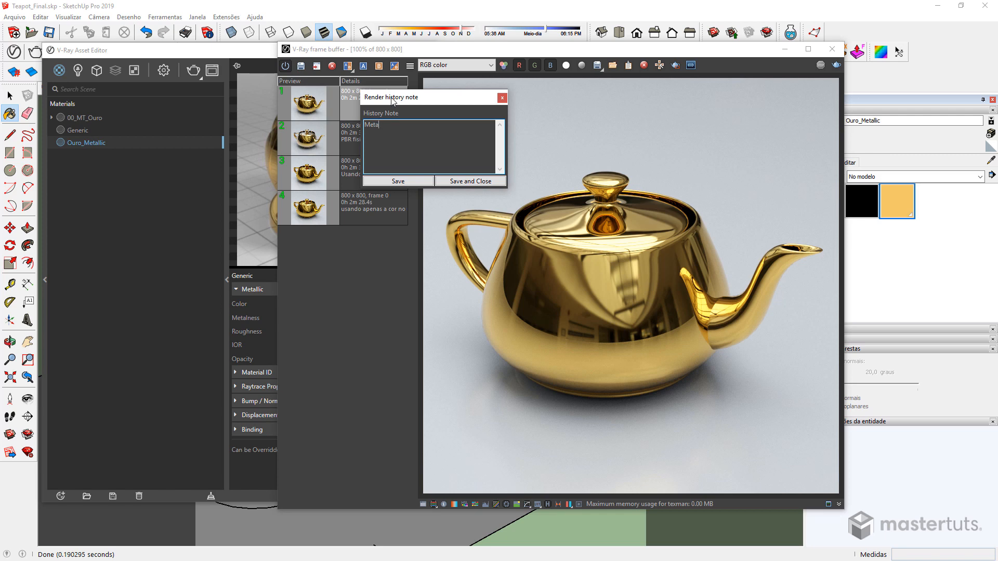
pyautogui.write('llic')
pyautogui.click(468, 182)
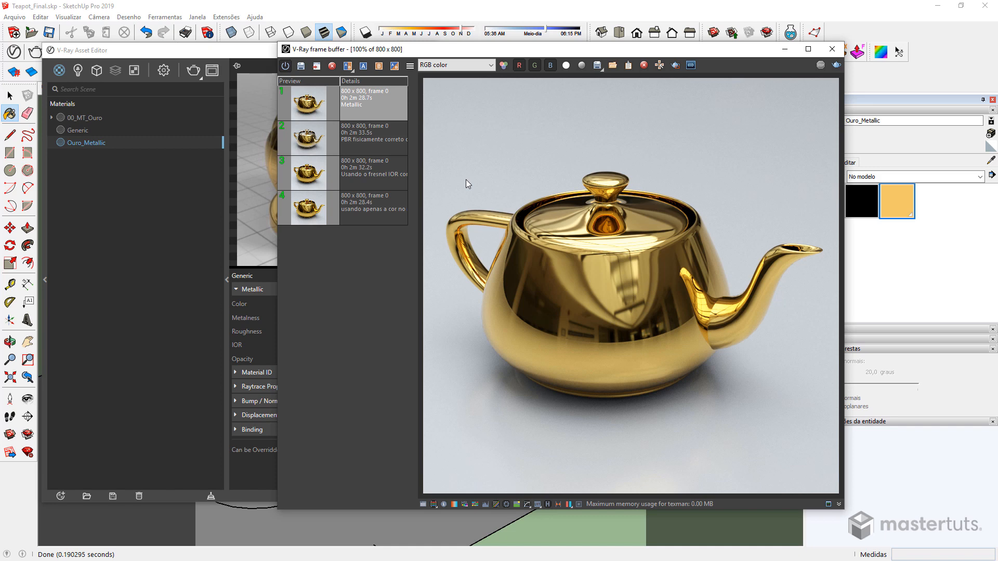
# Compare the Metallic render as A with the plain reflection colour render as B, sweeping the divider across the lid
pyautogui.click(367, 106)
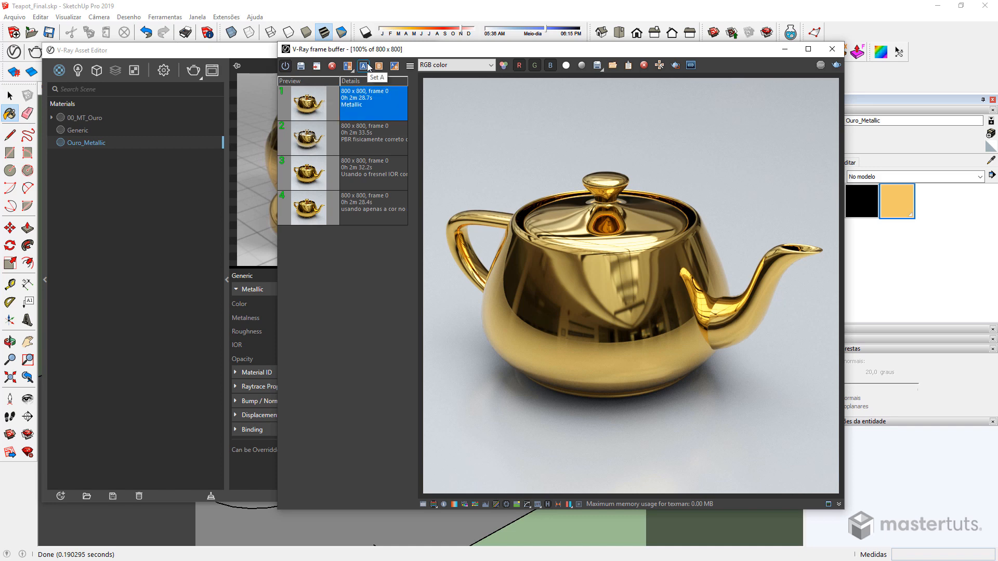
pyautogui.click(364, 65)
pyautogui.click(364, 204)
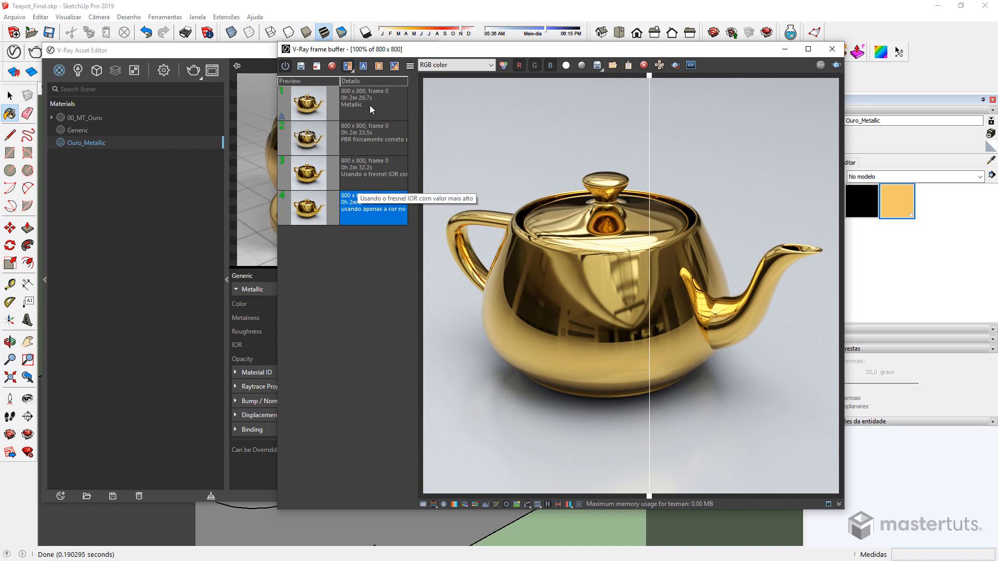
pyautogui.click(380, 66)
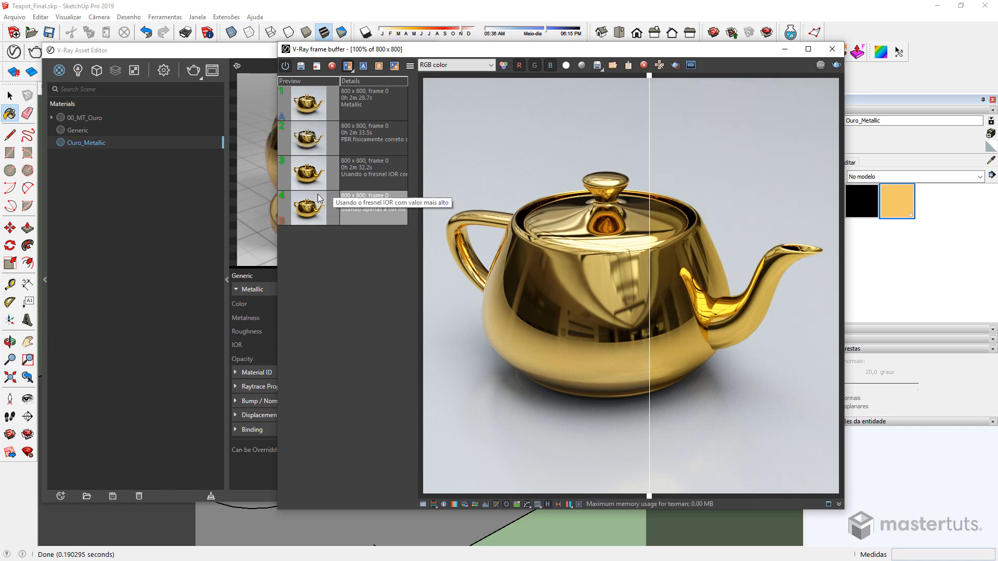
pyautogui.moveTo(650, 109); pyautogui.dragTo(607, 312)
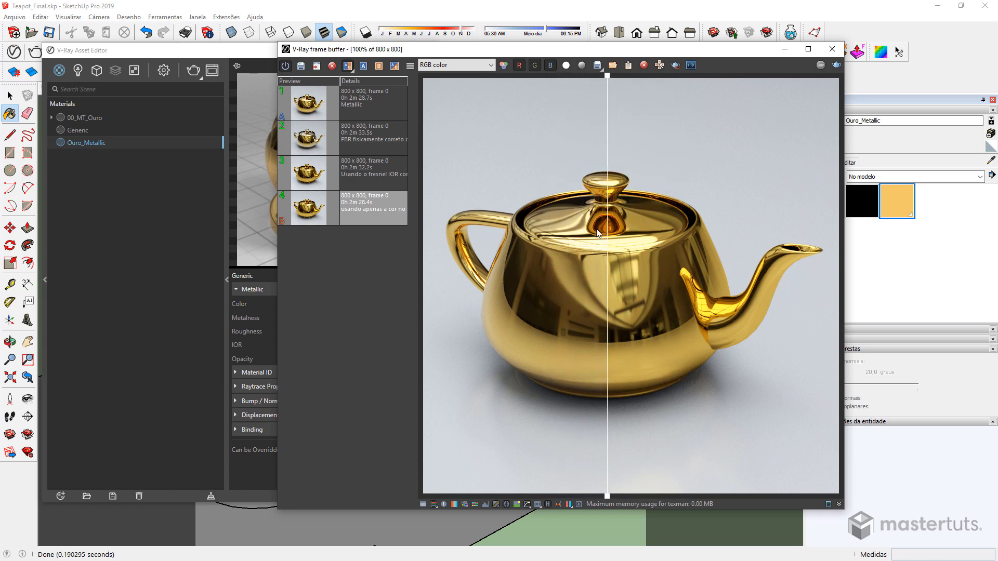
pyautogui.scroll(1, 598, 201)
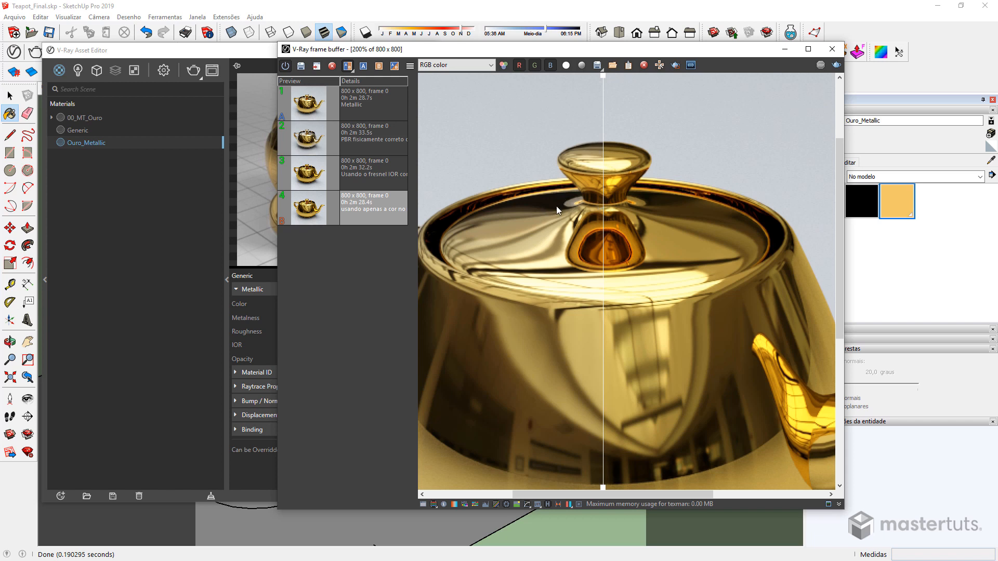
pyautogui.moveTo(603, 85); pyautogui.dragTo(728, 191)
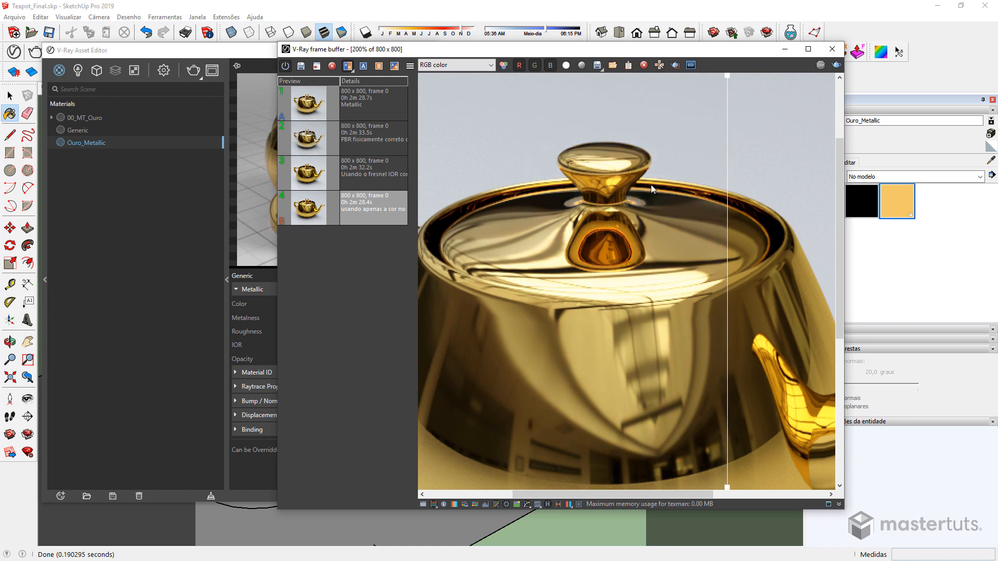
# Set the high Fresnel IOR render as B and sweep the divider across the teapot to compare it with the Metallic render
pyautogui.click(315, 183)
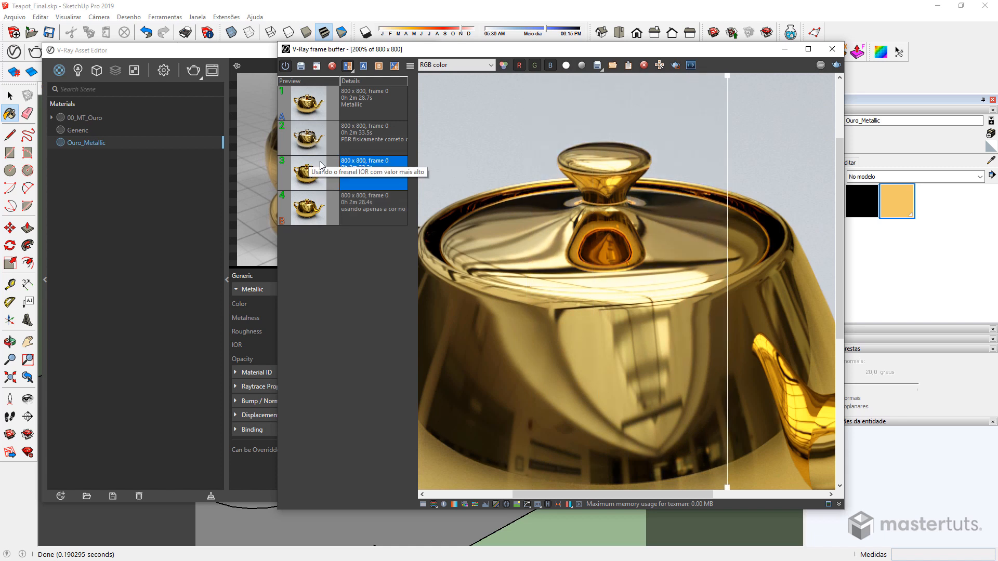
pyautogui.click(379, 65)
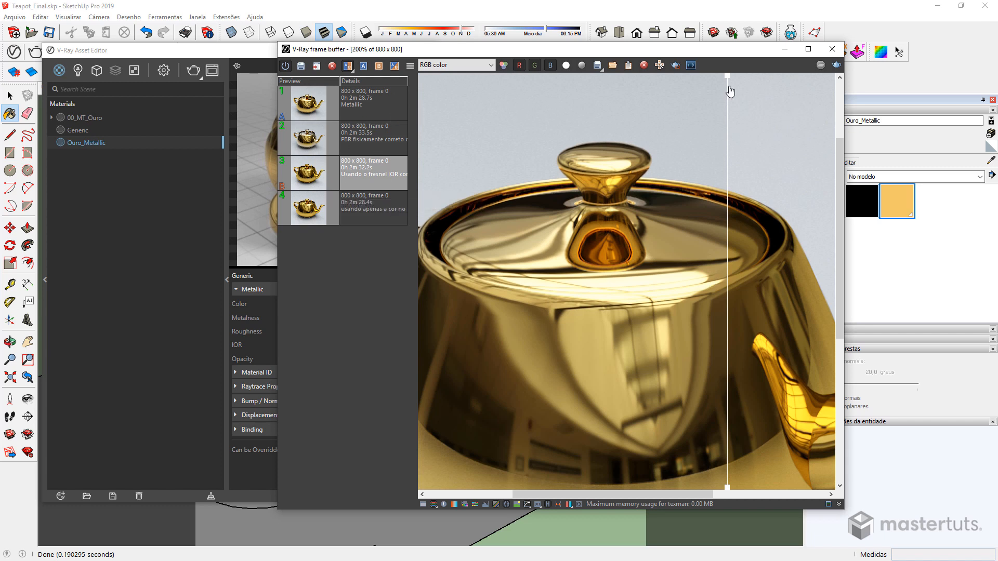
pyautogui.moveTo(728, 84); pyautogui.dragTo(609, 238)
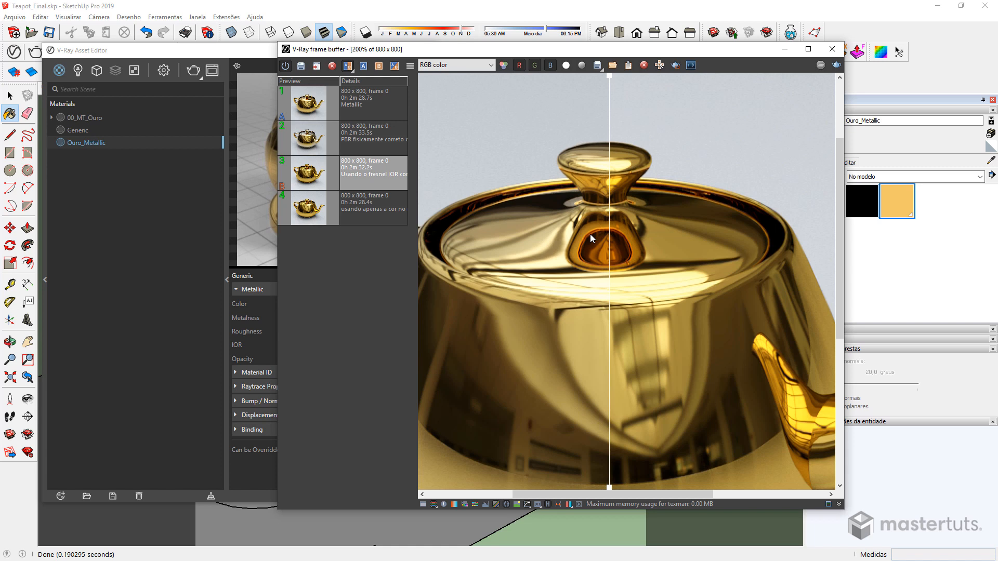
pyautogui.moveTo(610, 175); pyautogui.dragTo(811, 397)
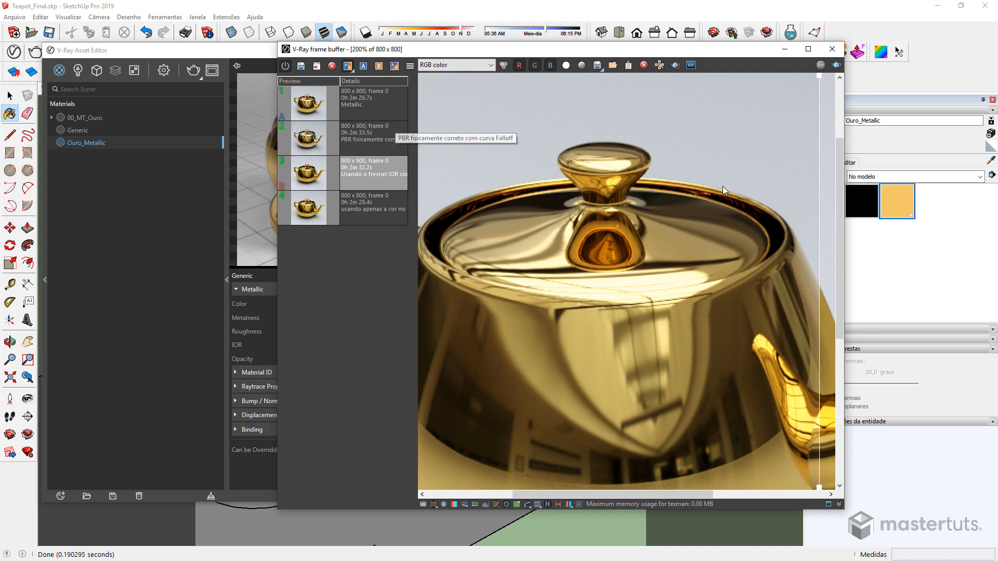
pyautogui.moveTo(819, 242); pyautogui.dragTo(677, 111)
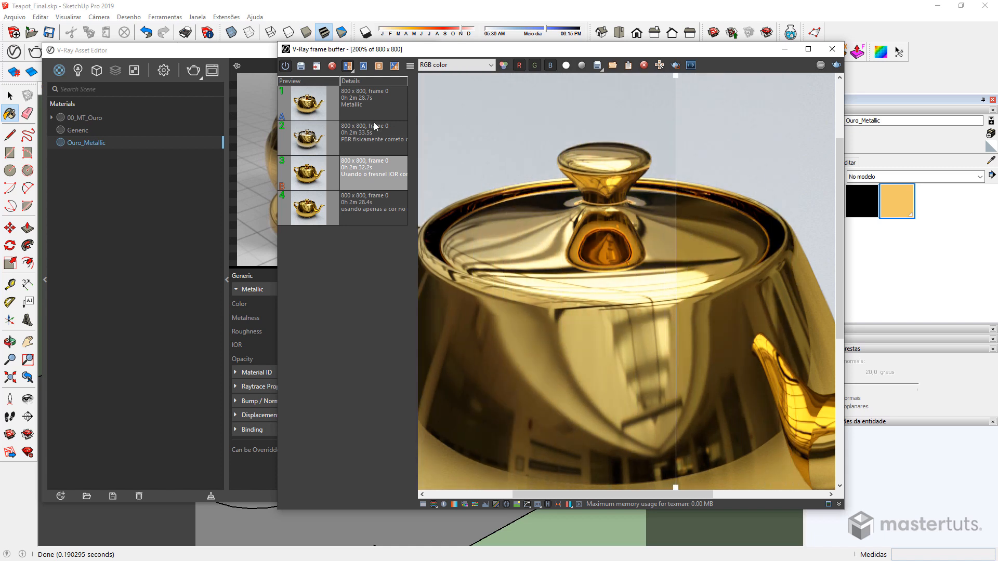
# Set the Falloff curve render as B and compare it with the Metallic render around the lid and spout
pyautogui.click(314, 142)
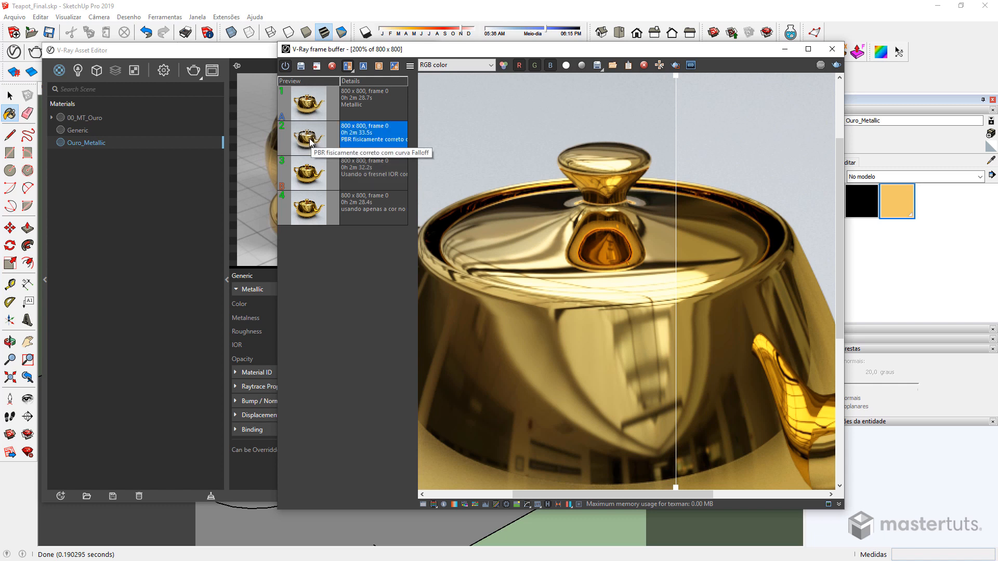
pyautogui.click(377, 72)
pyautogui.moveTo(676, 83)
pyautogui.mouseDown()
pyautogui.moveTo(513, 149)
pyautogui.moveTo(715, 149)
pyautogui.moveTo(748, 161)
pyautogui.moveTo(505, 190)
pyautogui.moveTo(673, 211)
pyautogui.moveTo(780, 263)
pyautogui.moveTo(517, 234)
pyautogui.moveTo(759, 244)
pyautogui.moveTo(565, 242)
pyautogui.mouseUp()
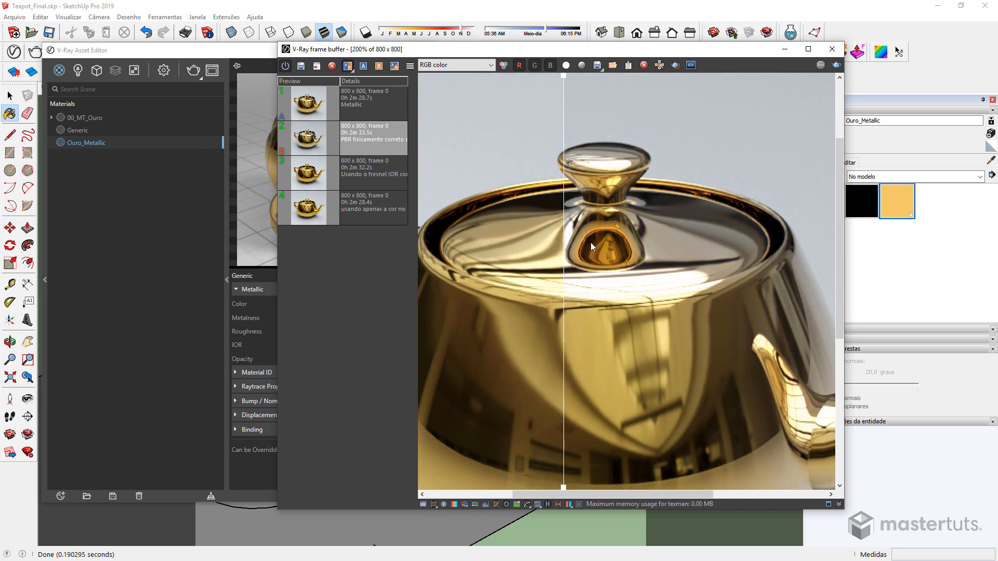
pyautogui.scroll(-2, 590, 243)
pyautogui.scroll(1, 591, 242)
pyautogui.moveTo(566, 130); pyautogui.dragTo(672, 154)
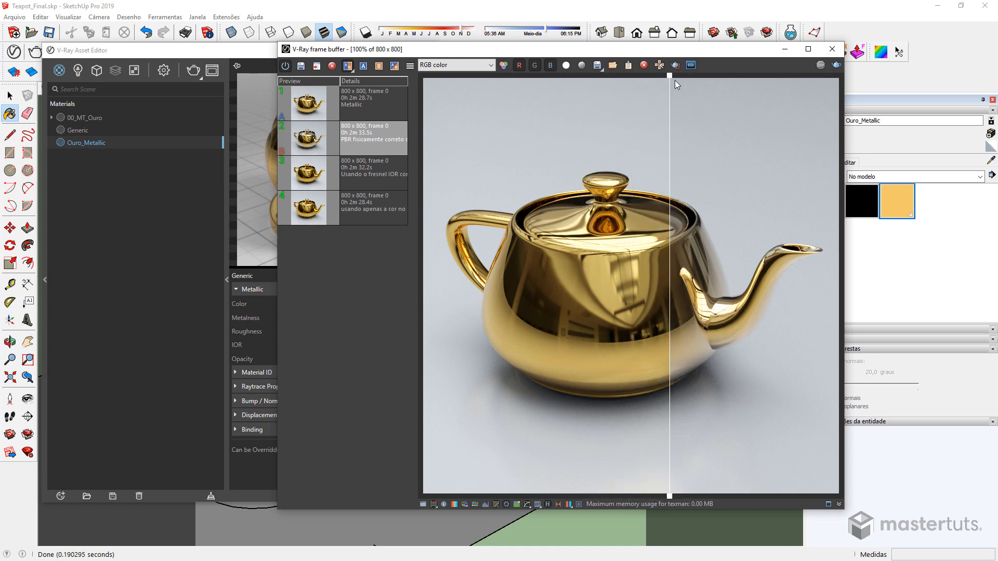
pyautogui.moveTo(670, 99); pyautogui.dragTo(685, 114)
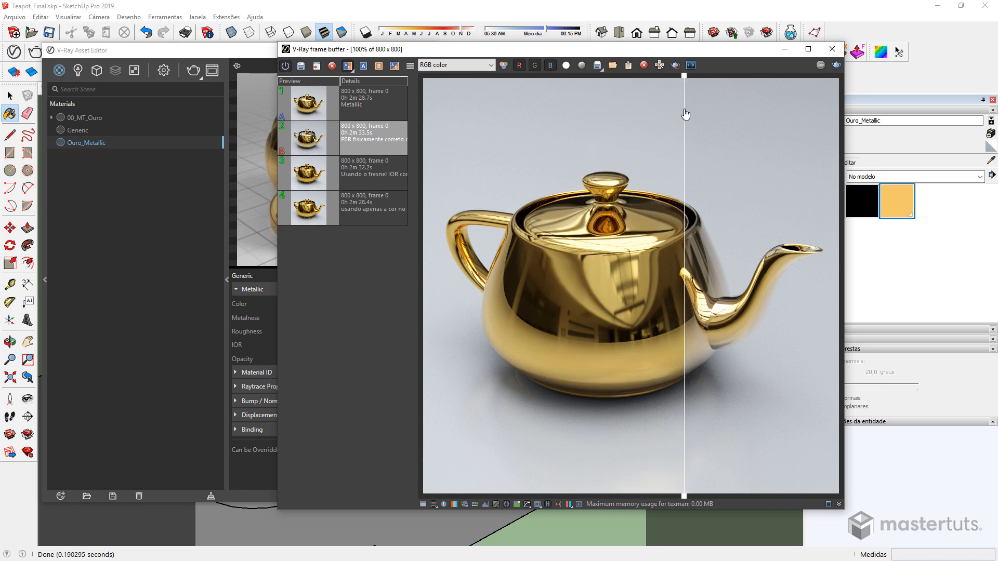
# Turn off the A/B comparison and clear the A and B assignments from the Metallic and Falloff curve renders in the history
pyautogui.click(315, 117)
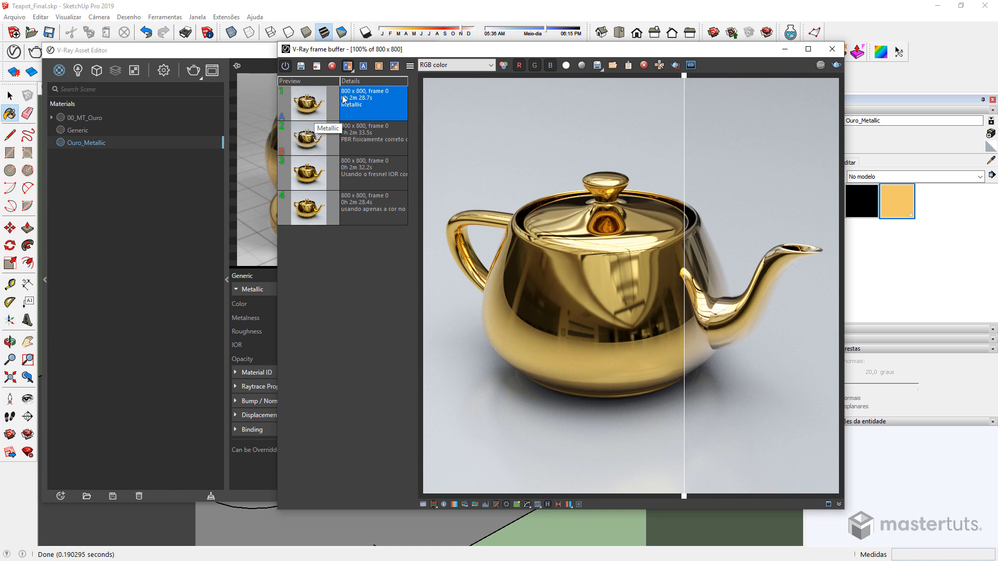
pyautogui.click(322, 137)
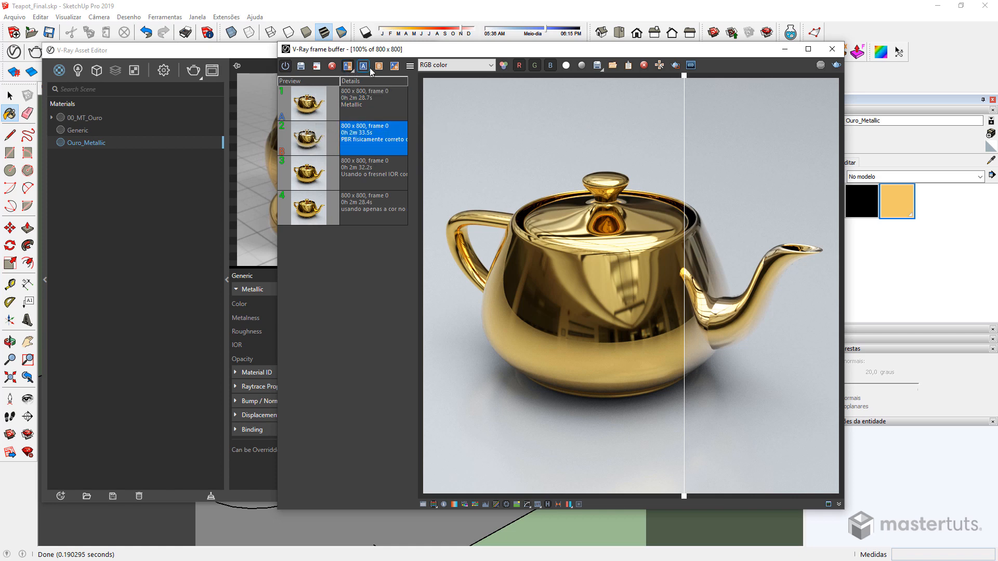
pyautogui.click(351, 71)
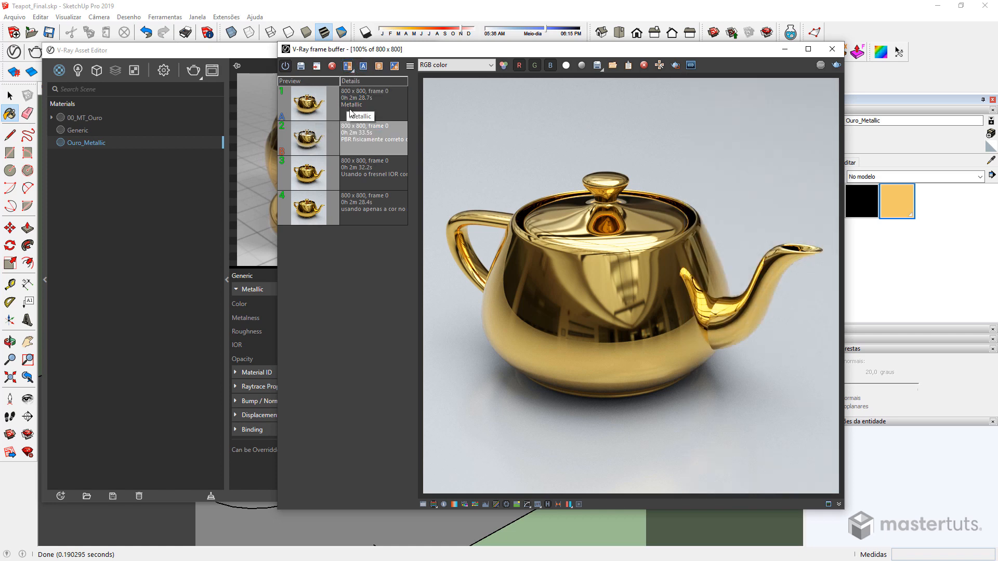
pyautogui.click(400, 130)
pyautogui.click(378, 70)
pyautogui.click(378, 67)
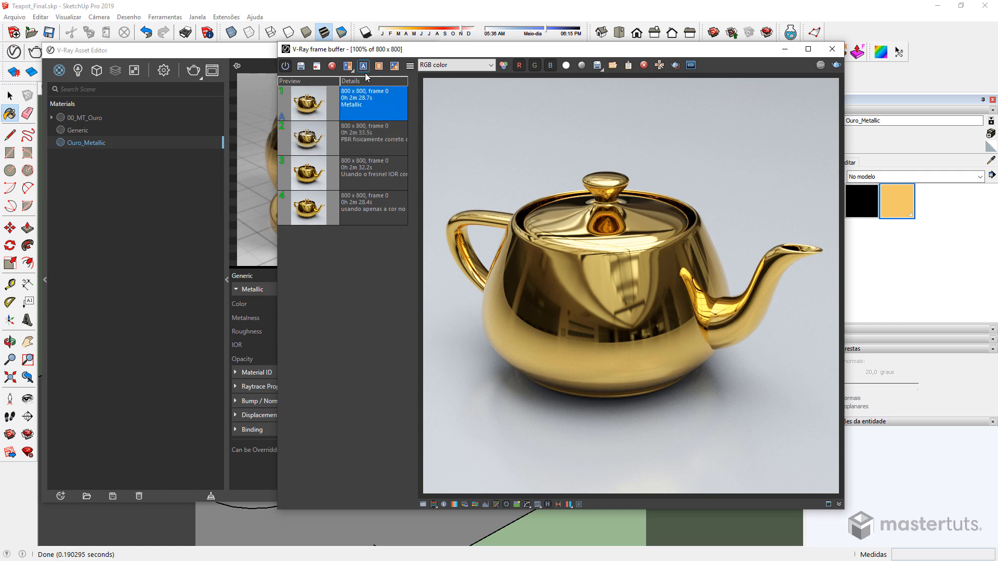
pyautogui.click(364, 67)
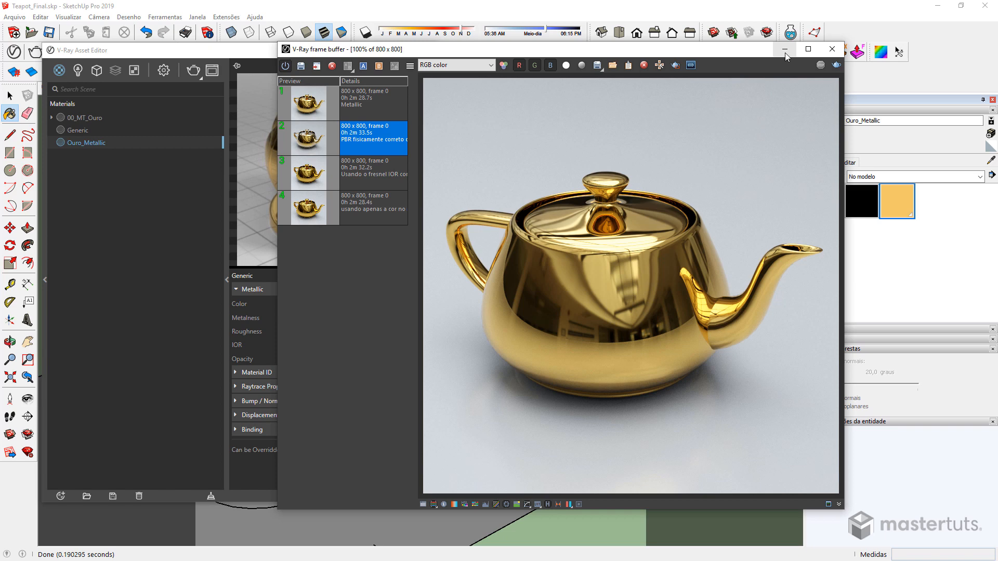
# Minimise the frame buffer and paint the teapot with the 00_MT_Ouro material
pyautogui.click(785, 49)
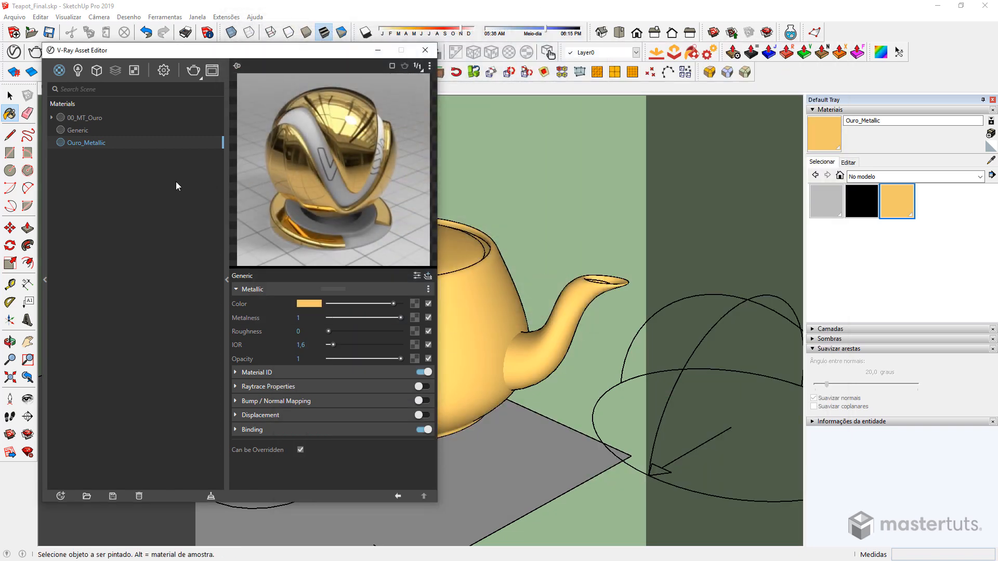
pyautogui.click(86, 118)
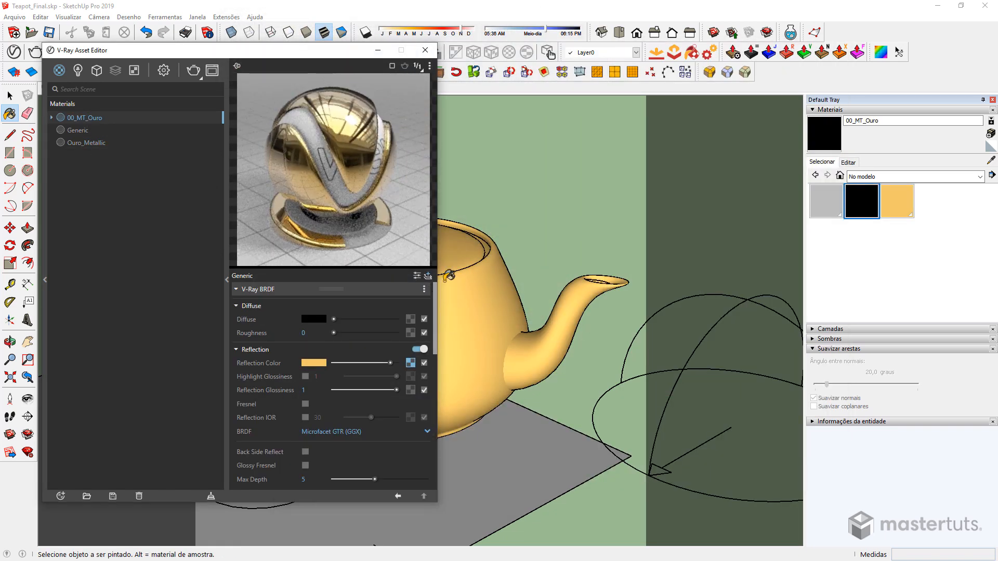
pyautogui.click(533, 337)
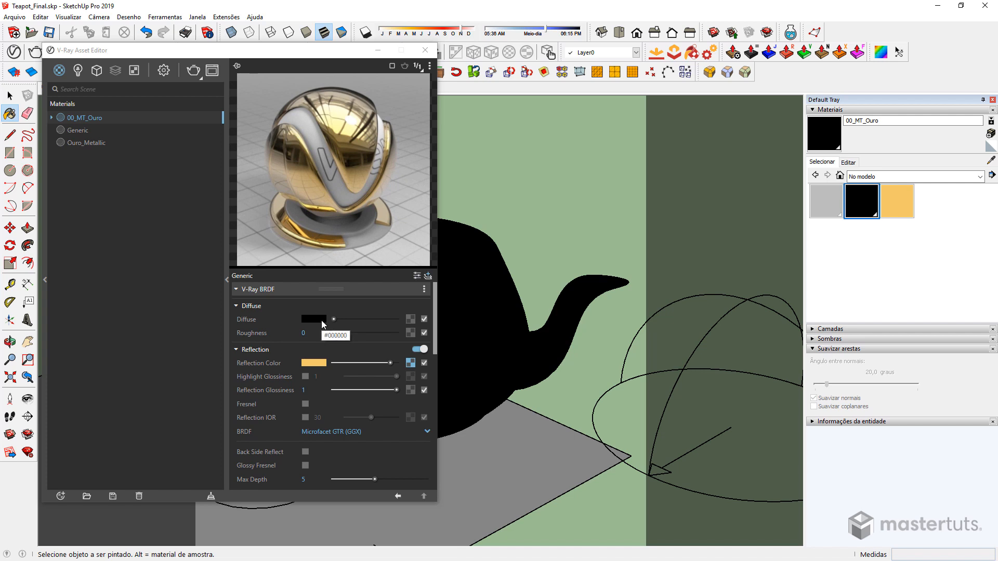
# Add a black Color texture to the 00_MT_Ouro diffuse slot and copy the gold reflection colour onto the diffuse swatch
pyautogui.rightClick(311, 363)
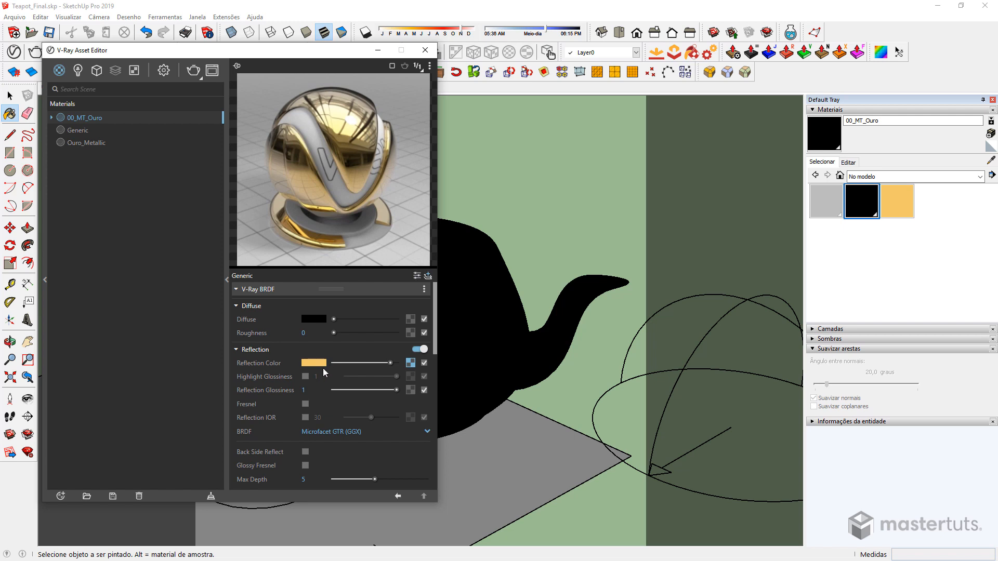
pyautogui.click(411, 319)
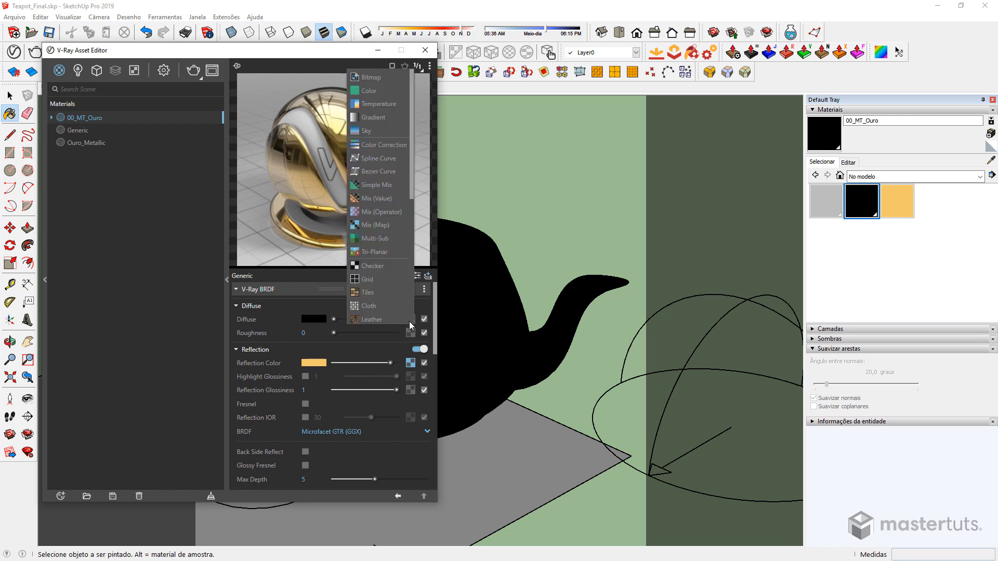
pyautogui.click(390, 94)
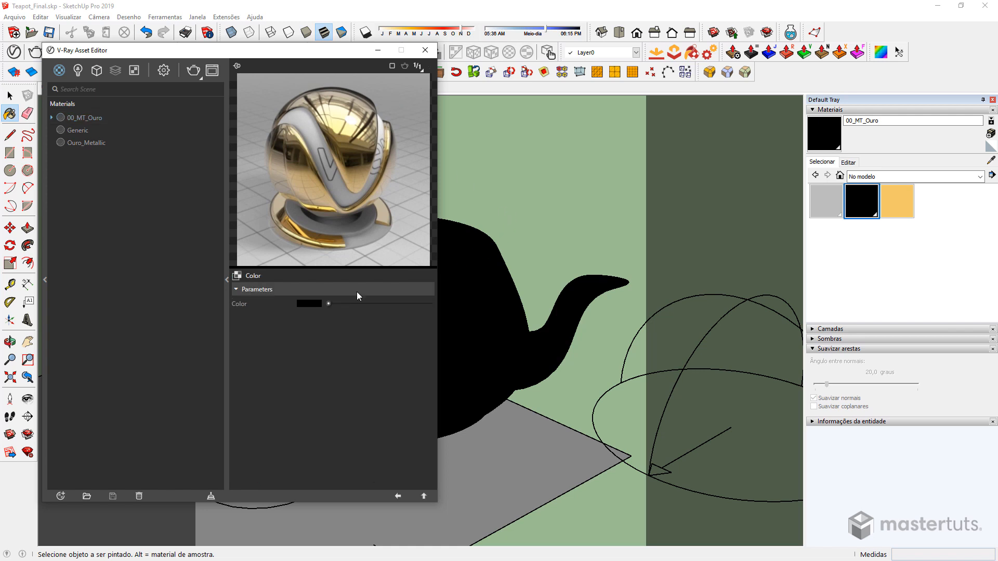
pyautogui.click(398, 492)
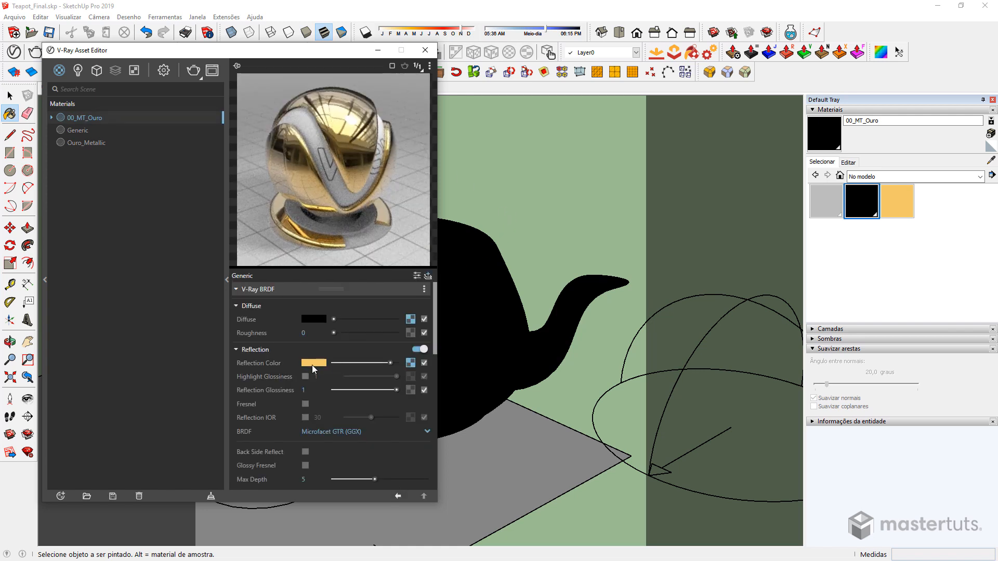
pyautogui.moveTo(314, 320); pyautogui.dragTo(311, 320)
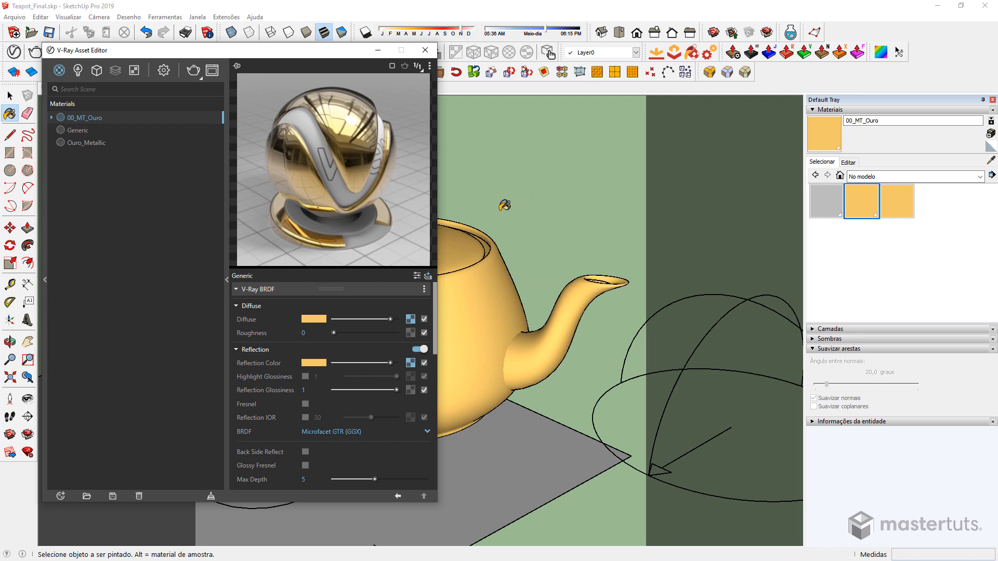
# In the reflection Falloff map, copy Color A to Color B and lighten Color B to RGB 239, 220, 178
pyautogui.click(410, 363)
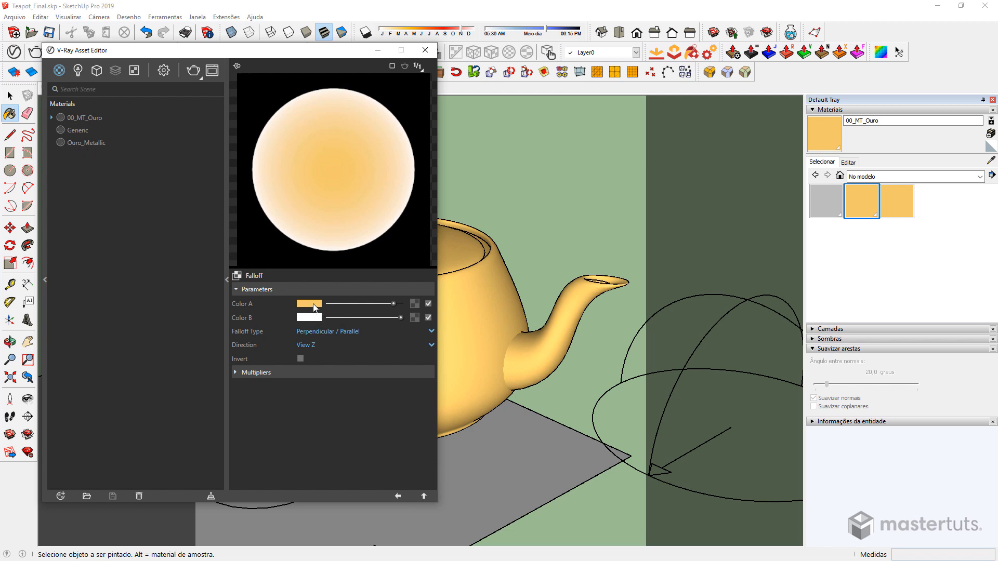
pyautogui.moveTo(314, 307); pyautogui.dragTo(314, 320)
pyautogui.click(313, 316)
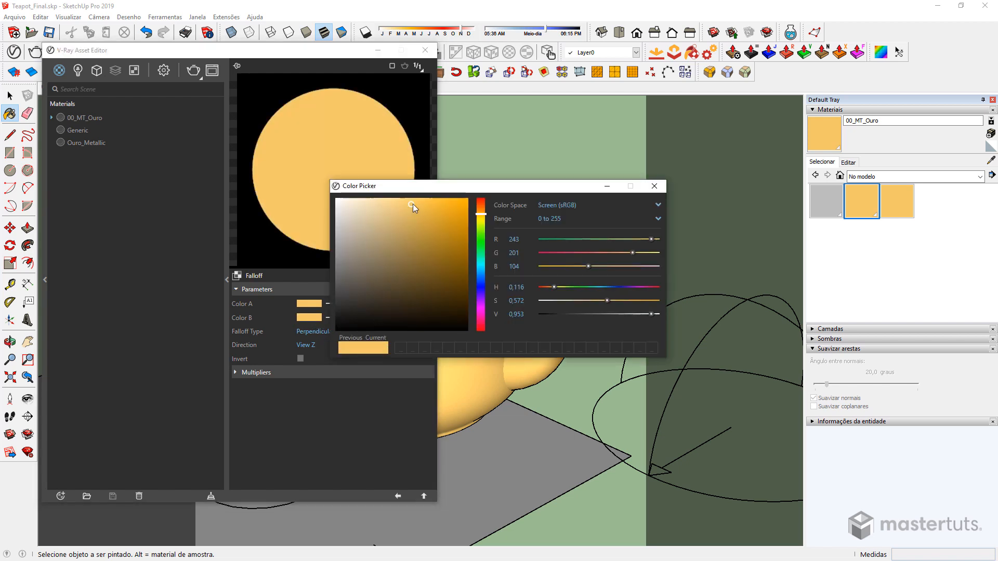
pyautogui.moveTo(413, 205); pyautogui.dragTo(369, 206)
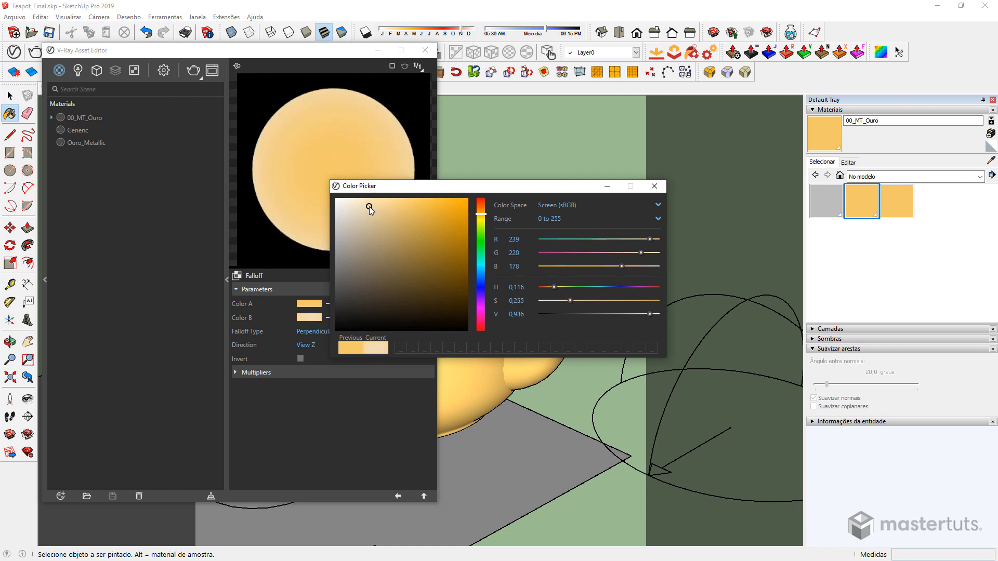
pyautogui.click(654, 186)
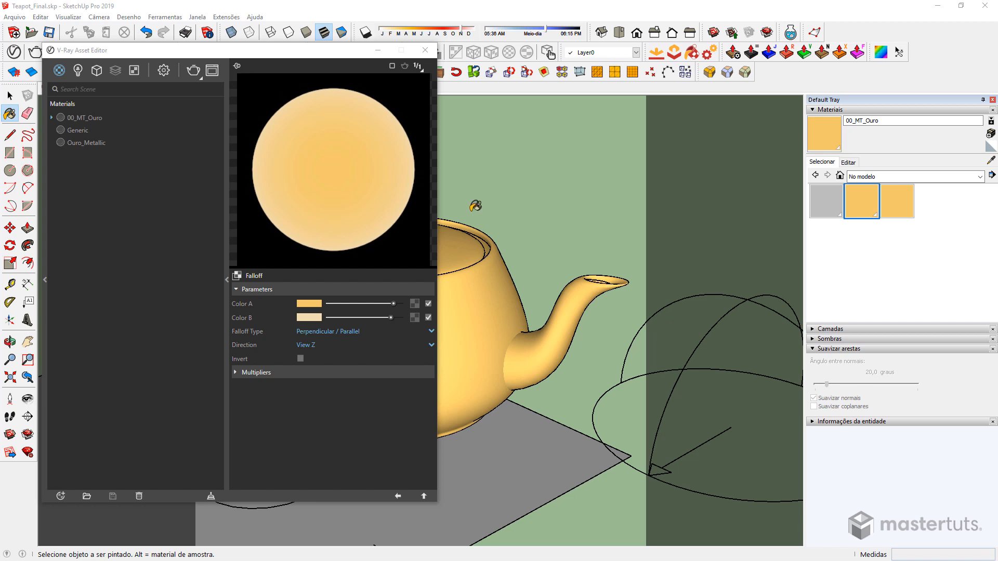
# Render the teapot with the adjusted Falloff material and save the result to the render history
pyautogui.click(10, 95)
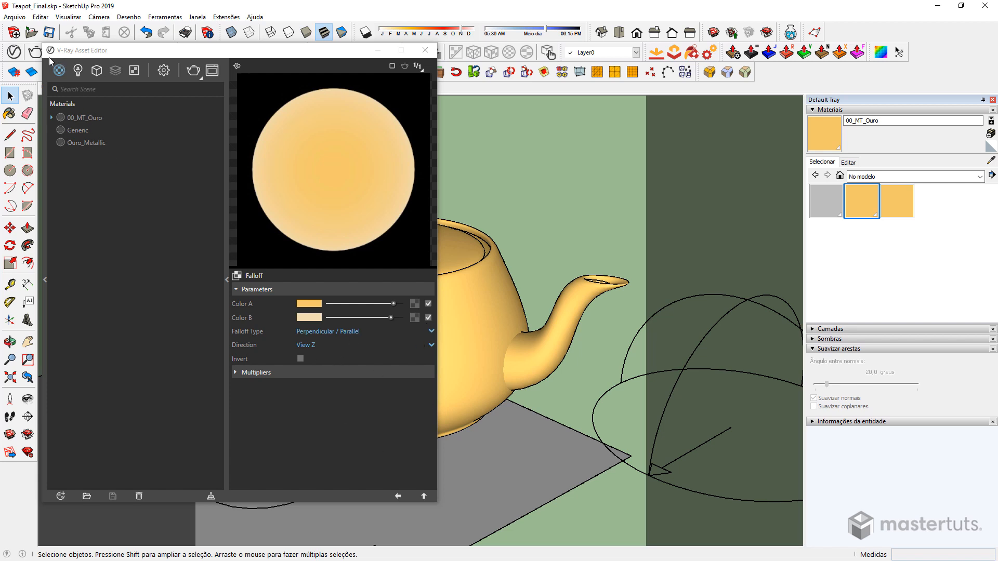
pyautogui.click(194, 73)
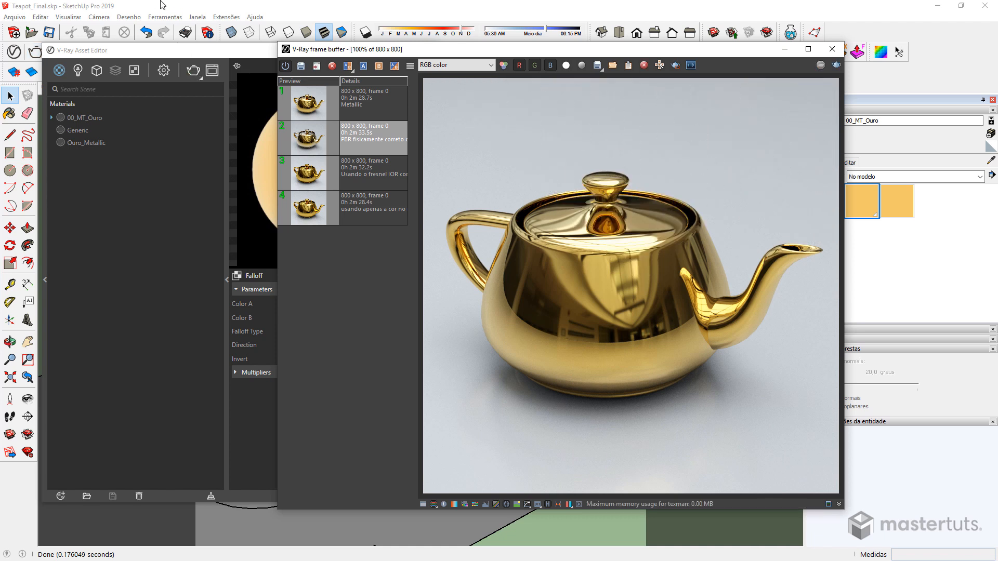
pyautogui.click(307, 91)
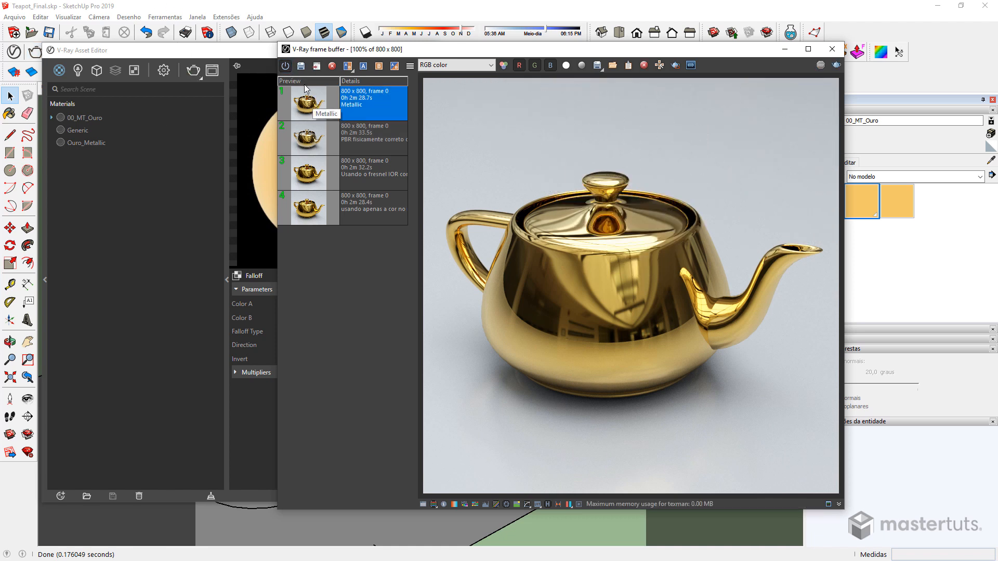
pyautogui.click(302, 67)
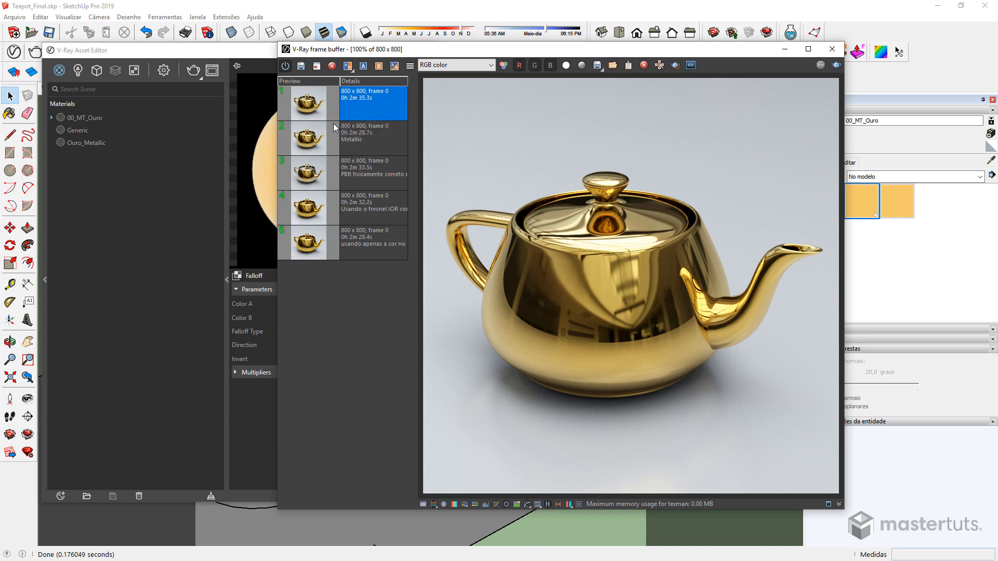
# Alternate between the newest Falloff render and the Metallic render in the history to compare their reflections
pyautogui.click(326, 141)
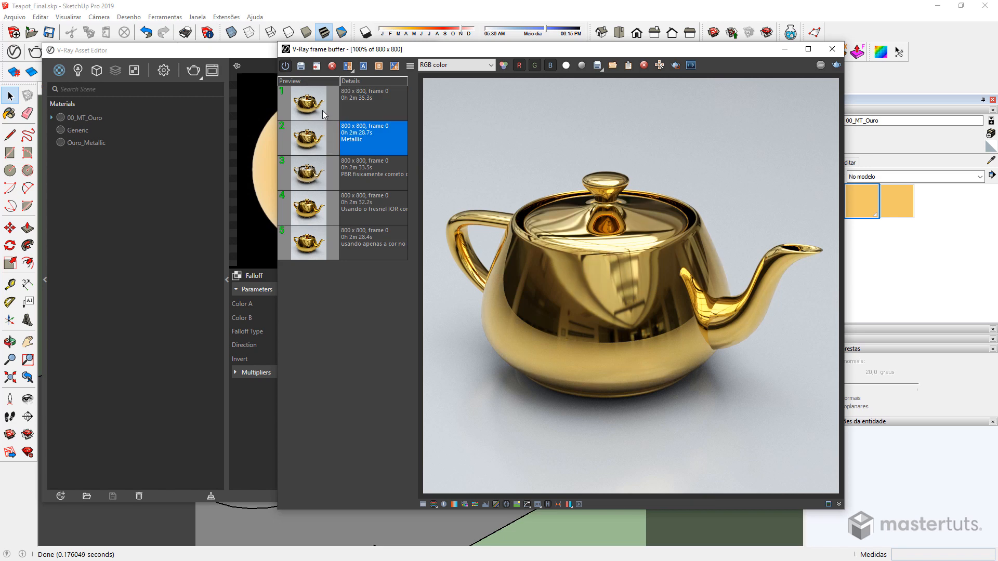
pyautogui.click(322, 109)
pyautogui.click(320, 144)
pyautogui.click(319, 107)
pyautogui.click(320, 137)
pyautogui.click(317, 107)
pyautogui.click(315, 142)
pyautogui.click(314, 109)
pyautogui.click(314, 138)
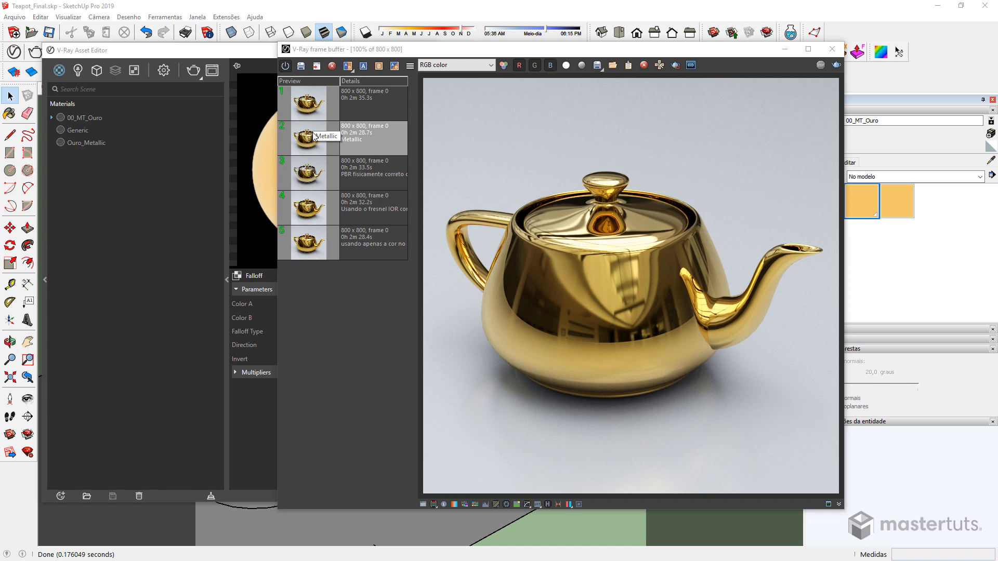
pyautogui.click(314, 137)
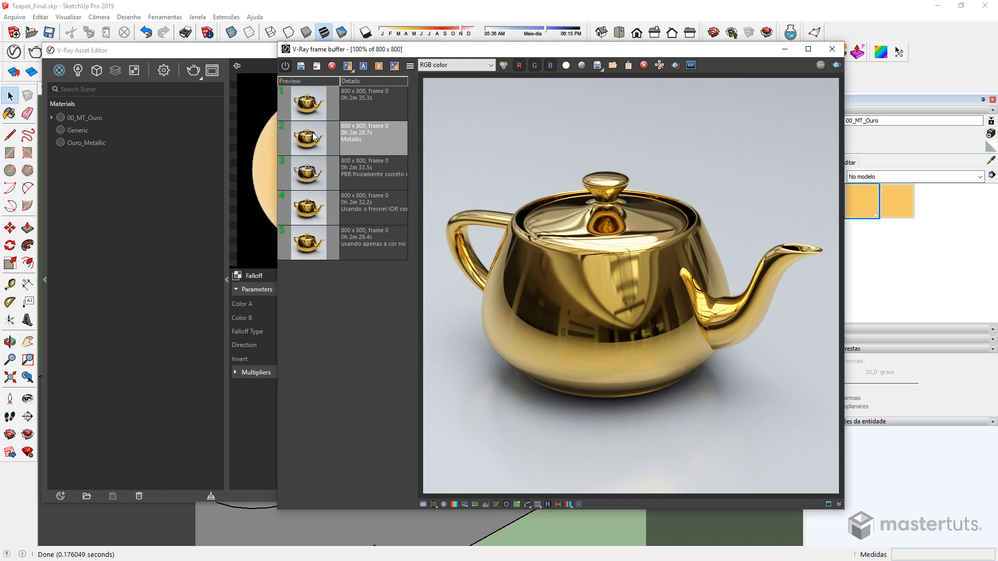